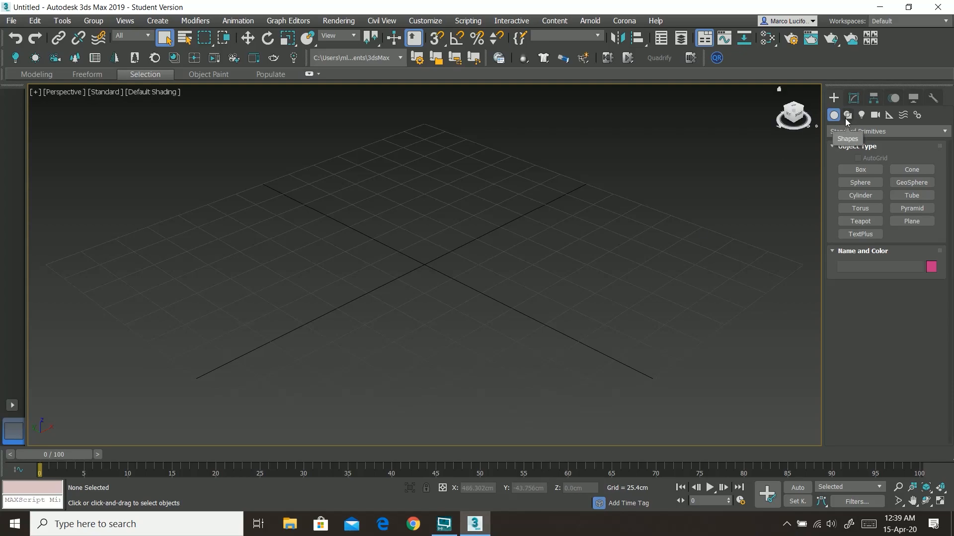
Create a box about 75 cm long, 60 cm wide and 41 cm high near the grid's centre and display edged faces
left_click(860, 169)
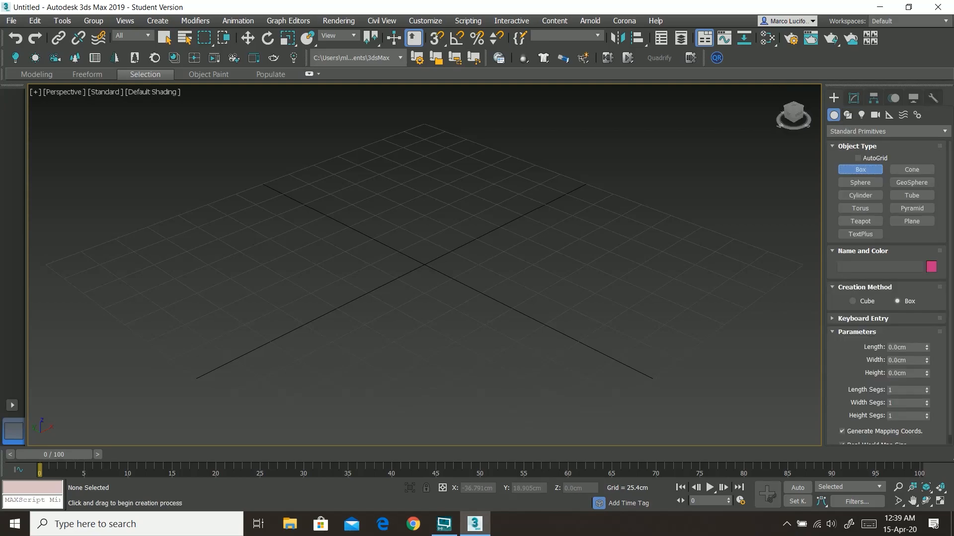
left_click_drag(415, 240, 431, 317)
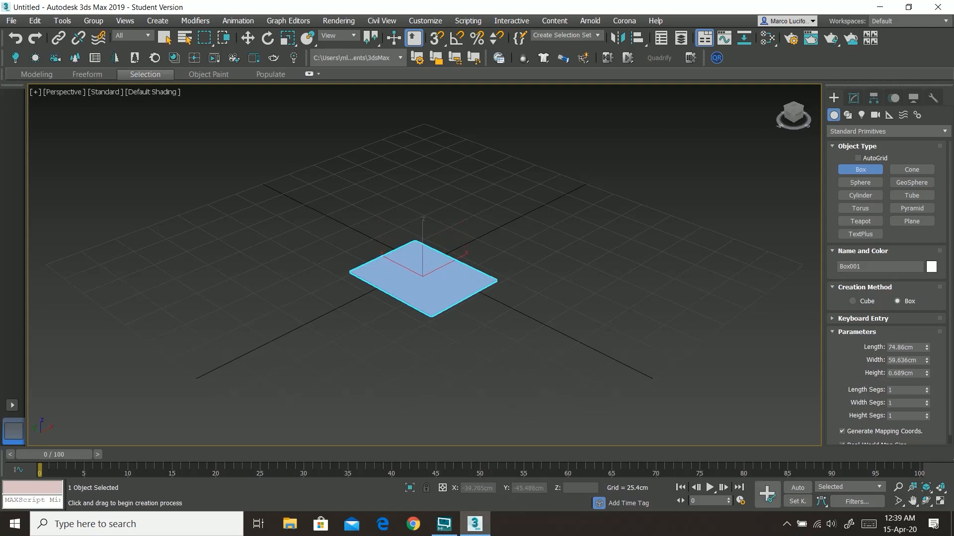
left_click(431, 259)
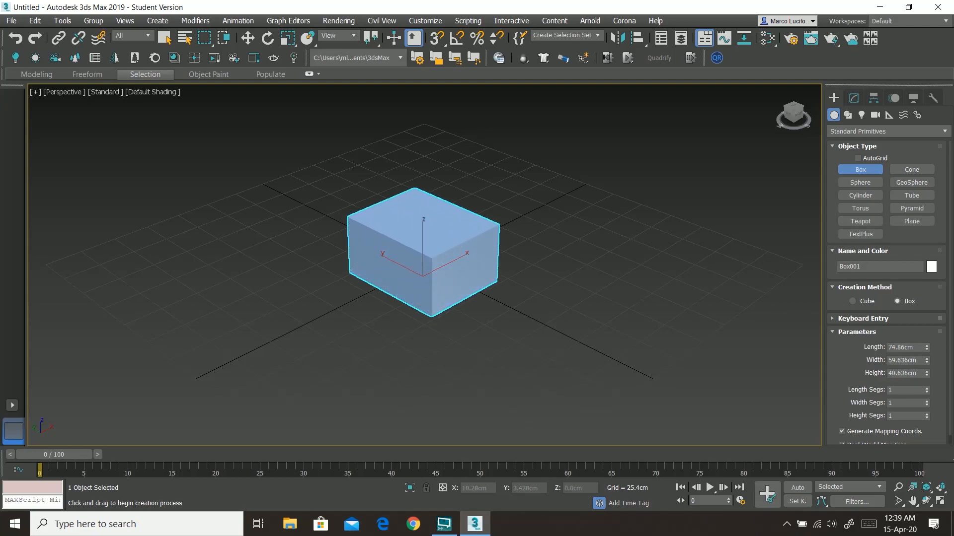
left_click(174, 95)
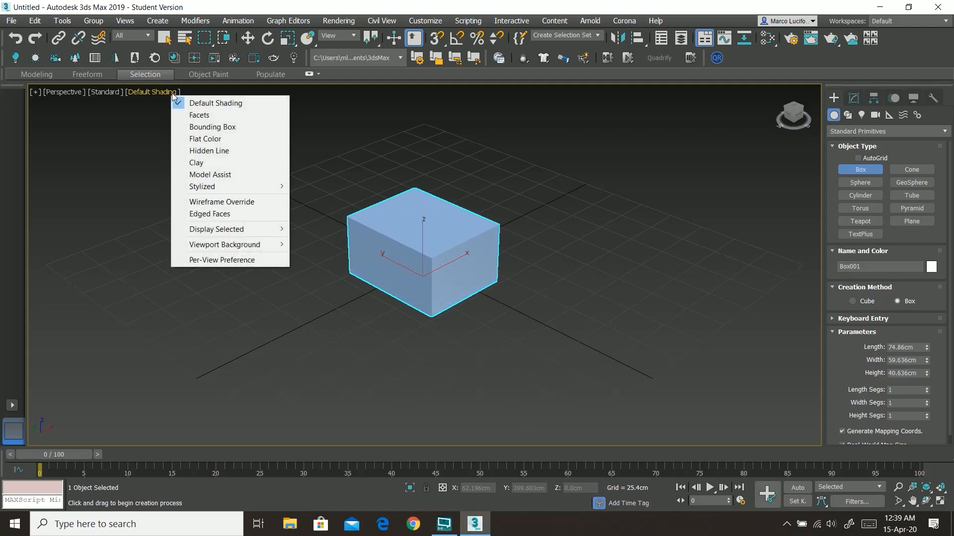
left_click(256, 217)
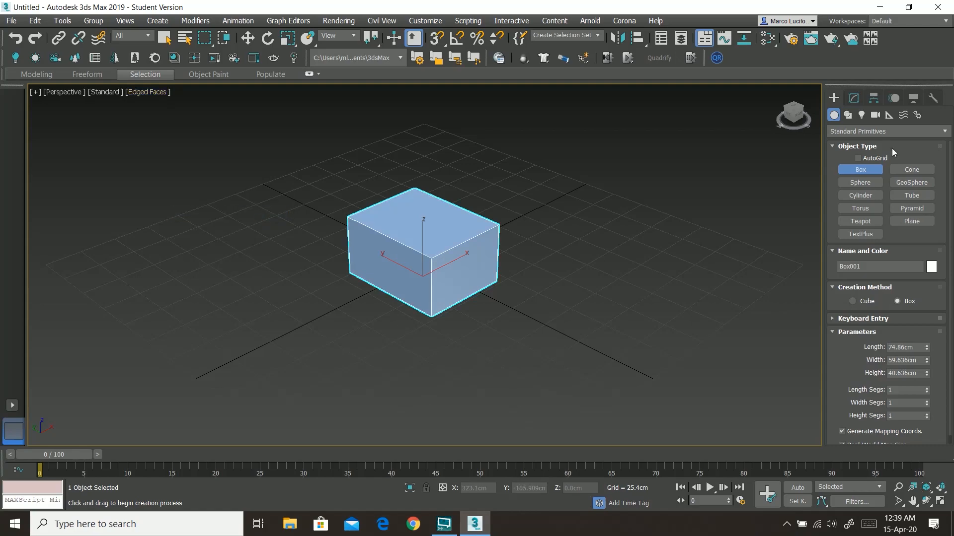
Apply an Edit Poly modifier to the box
left_click(853, 98)
left_click(945, 135)
left_click_drag(948, 171, 944, 262)
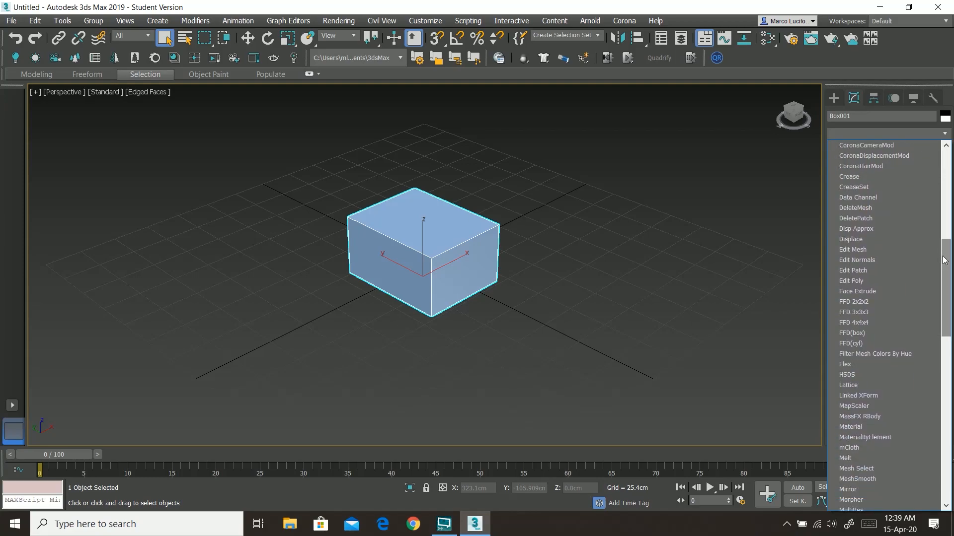
left_click(901, 285)
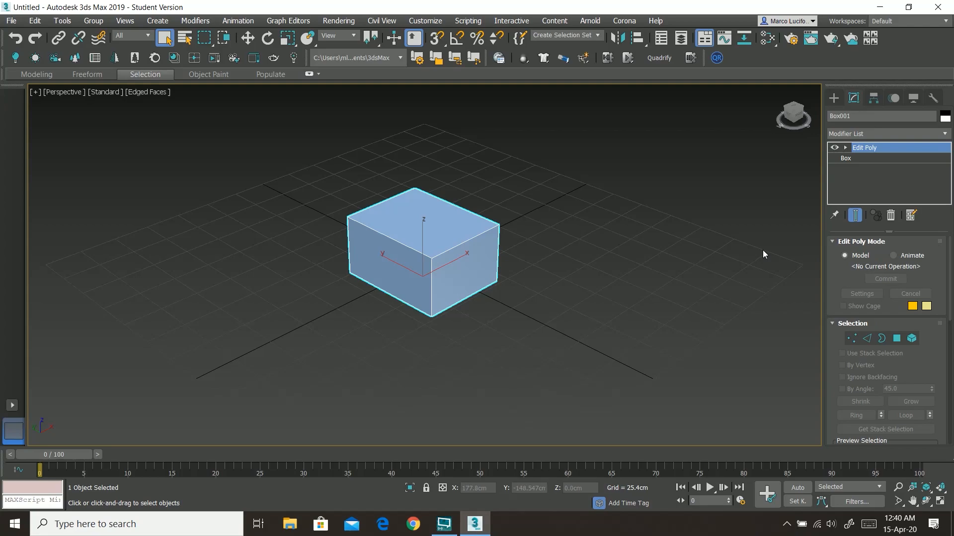
Move the two vertices of the box's right vertical corner horizontally inward
left_click(851, 338)
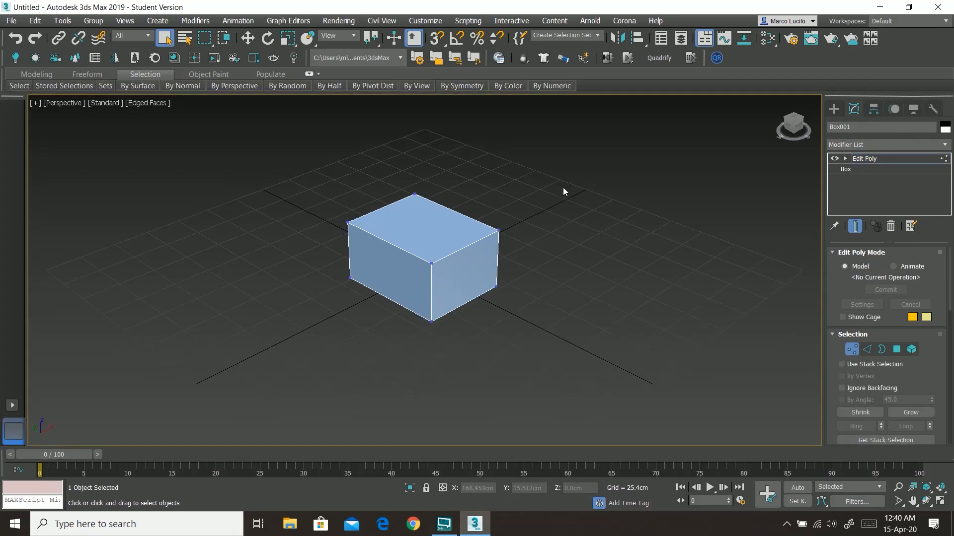
left_click_drag(537, 222, 486, 314)
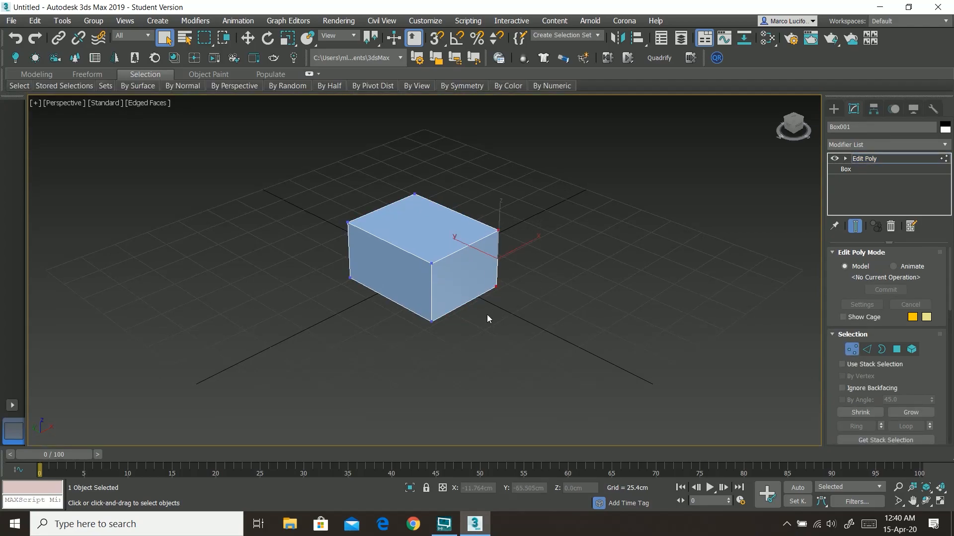
left_click(248, 41)
left_click_drag(491, 254, 504, 251)
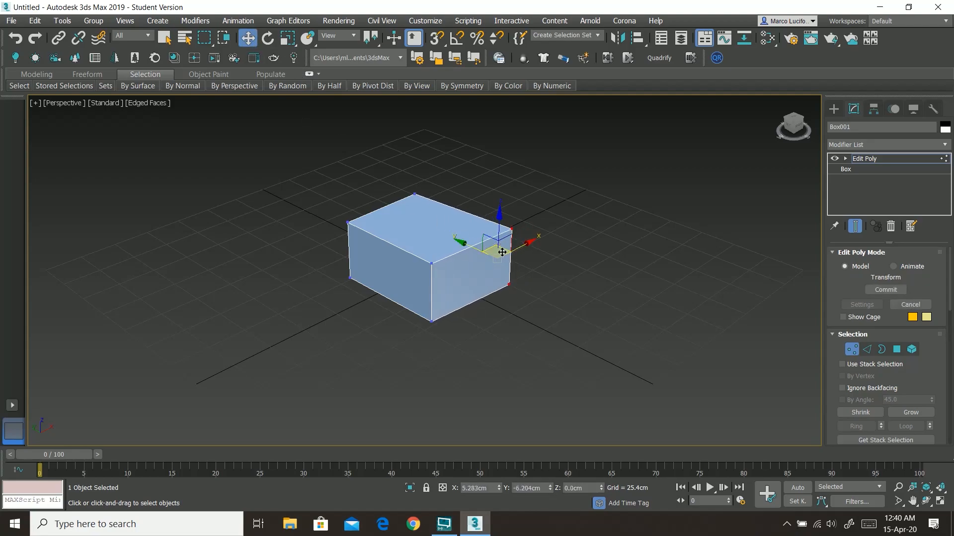
right_click(505, 251)
Move the upper edge of the box's front-right face inward so that the face slopes
left_click(867, 349)
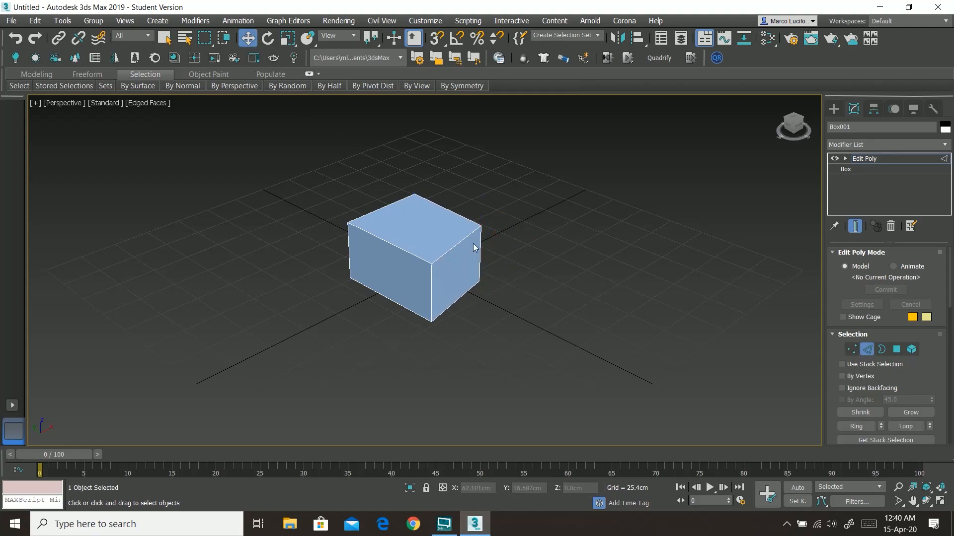
left_click(464, 238)
left_click_drag(451, 230, 412, 212)
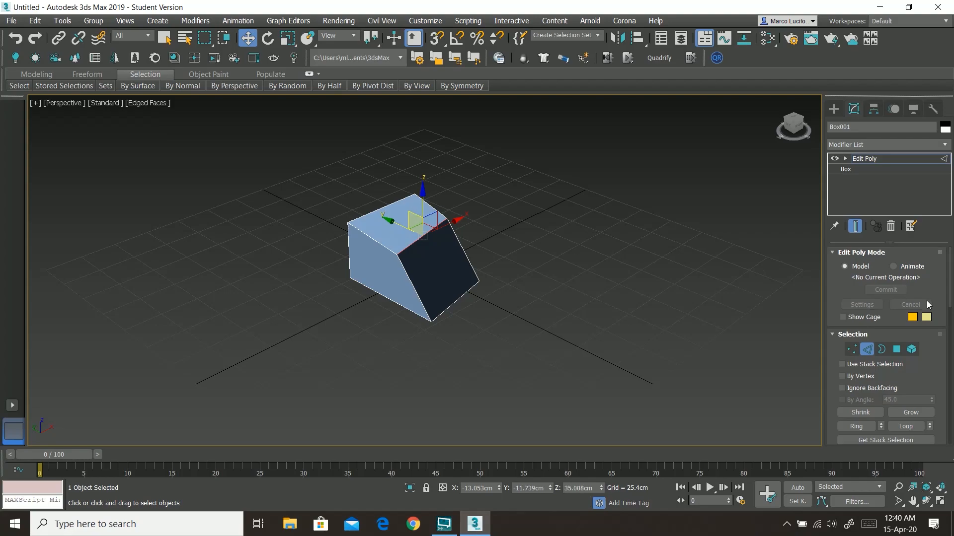
Delete all polygons of the box while keeping its Edit Poly modifier
left_click(897, 350)
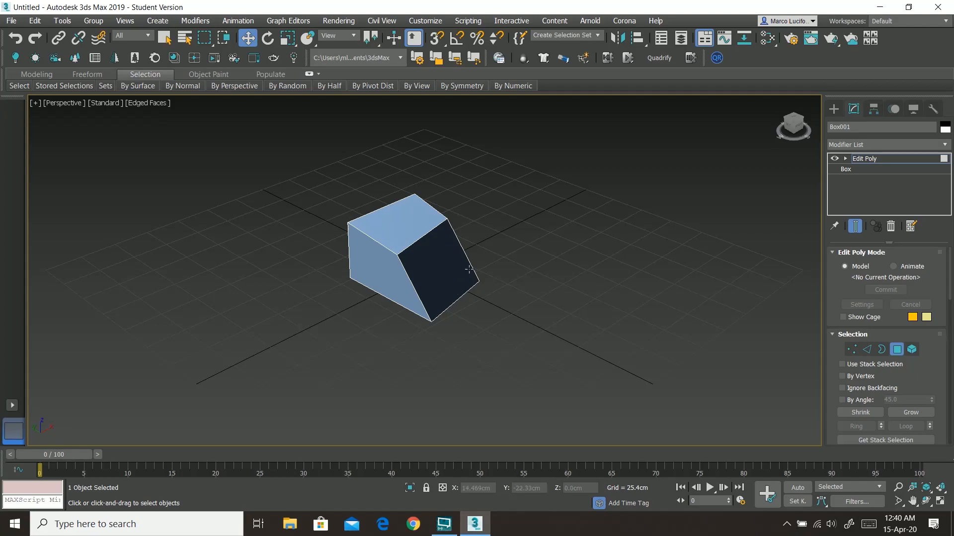
middle_click_drag(547, 259, 523, 206, "alt")
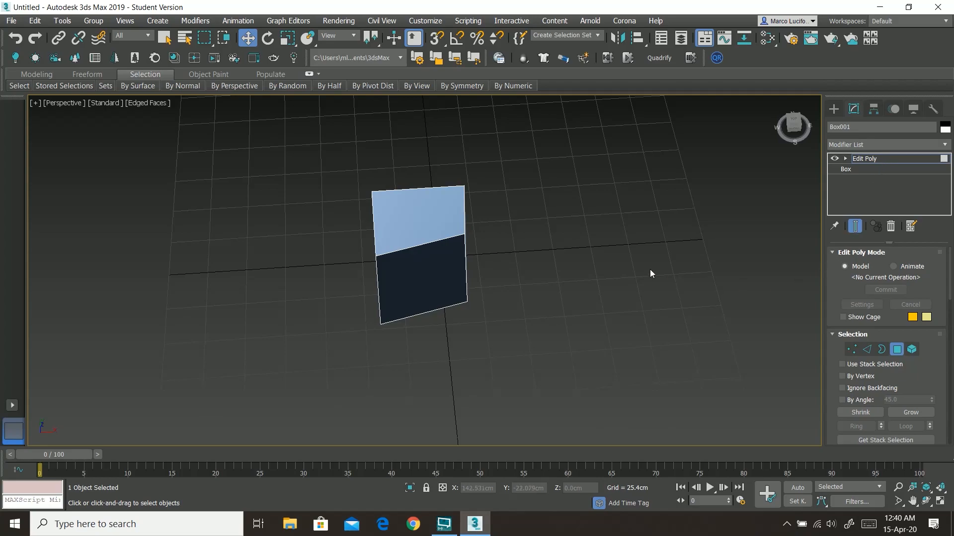
left_click_drag(544, 149, 318, 366)
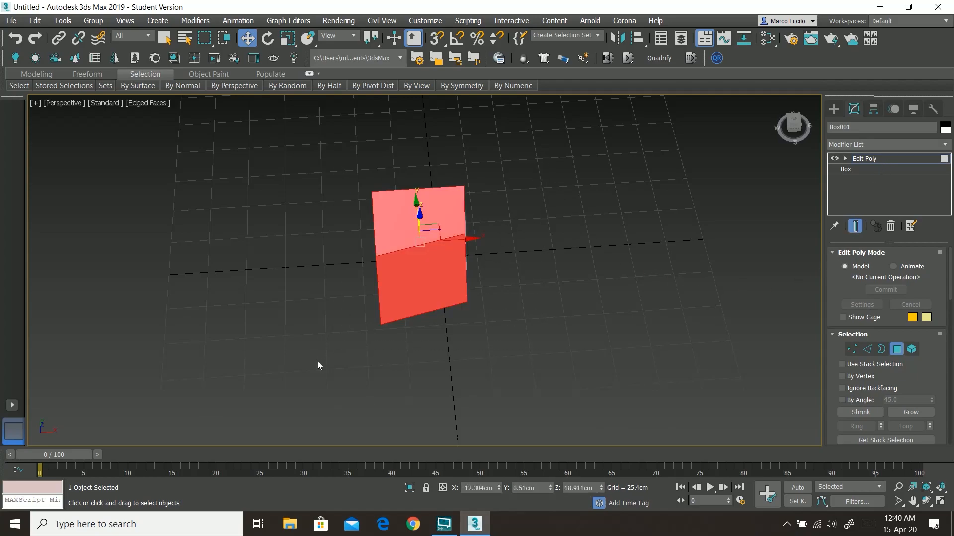
key("Delete")
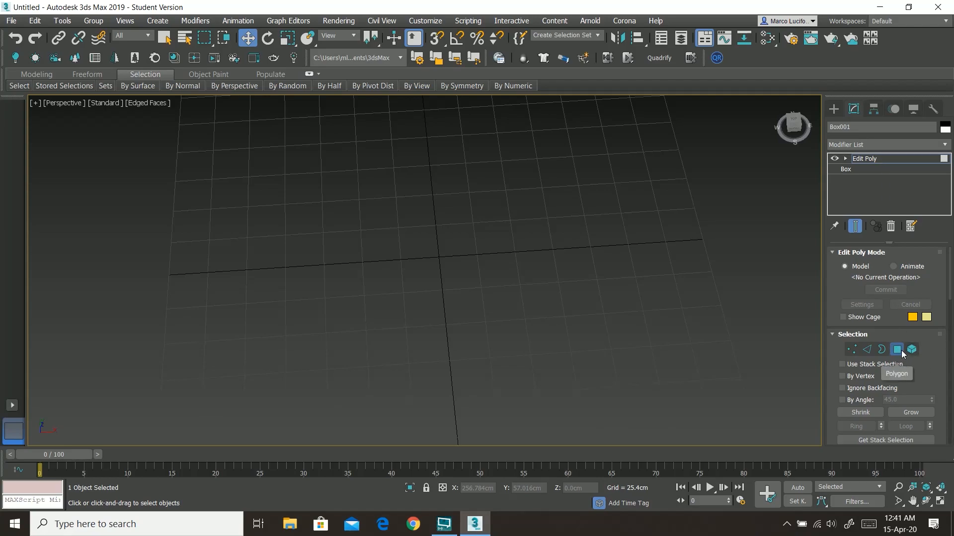
Use the polygon-level Create command to build a triangular polygon on the grid around the origin
right_click(379, 258)
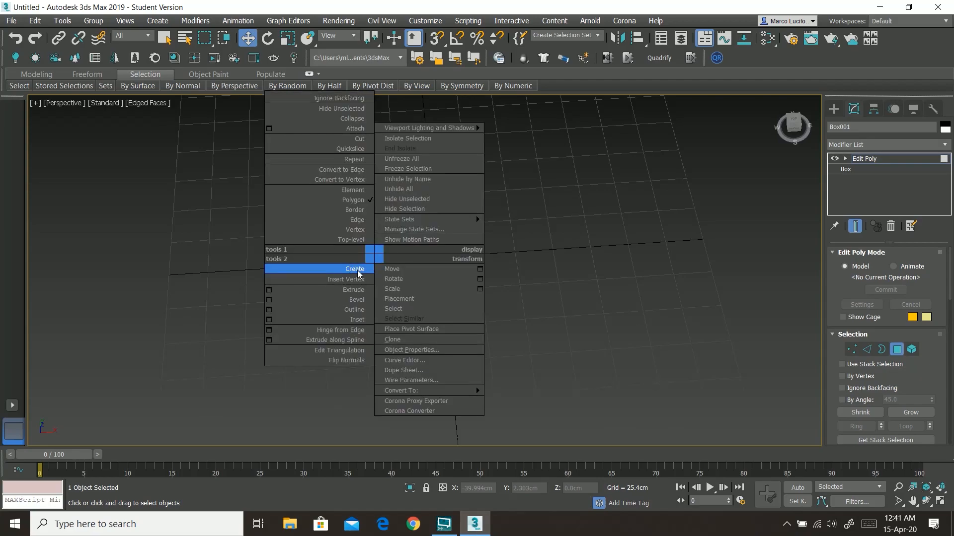
left_click(357, 270)
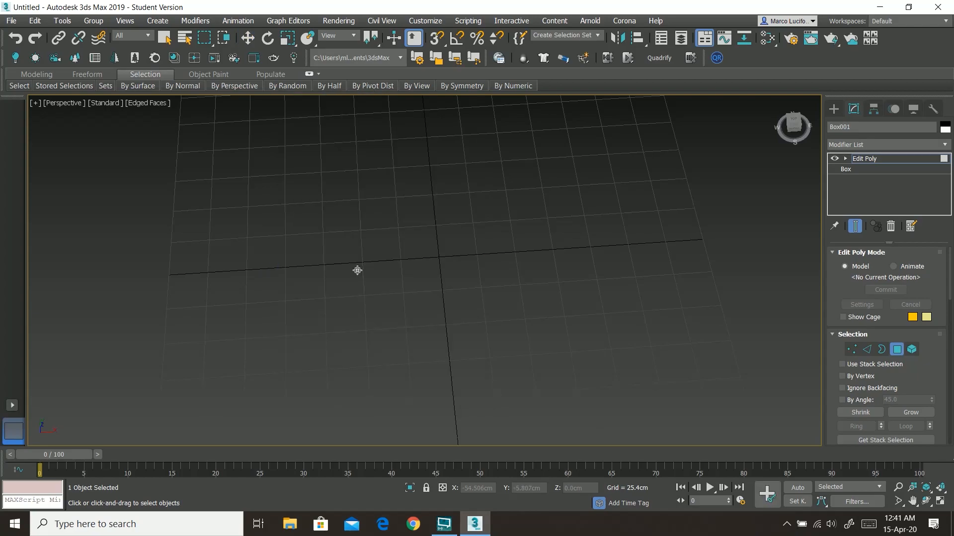
scroll(397, 260, "up", 3)
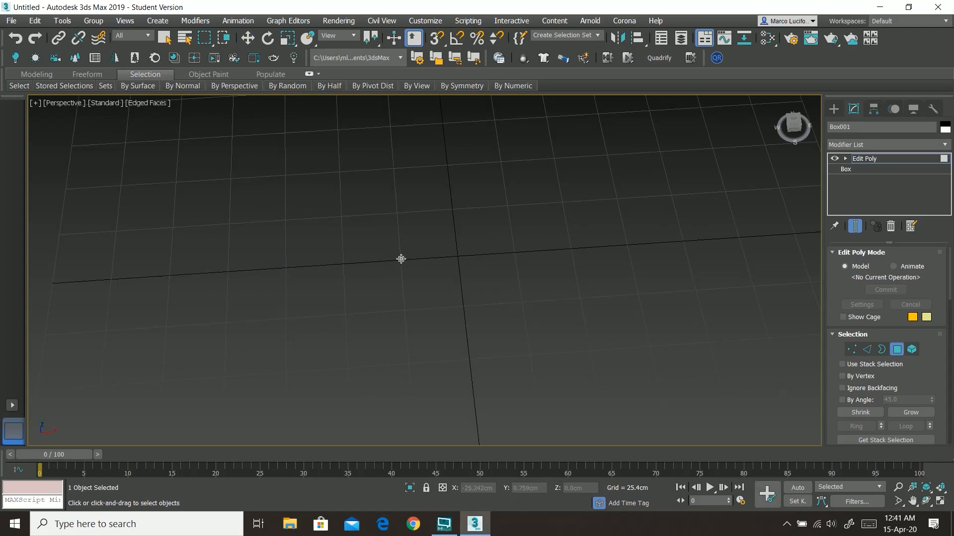
left_click(397, 212)
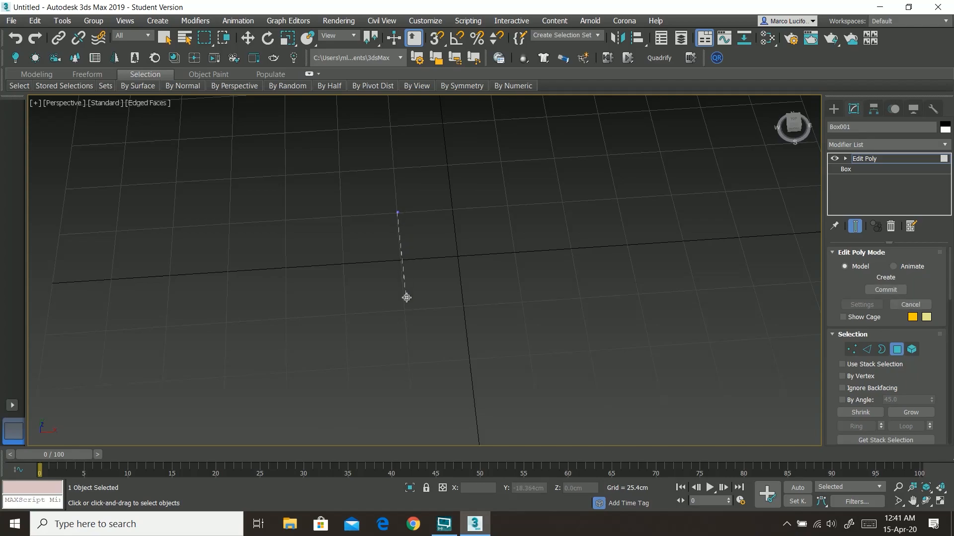
left_click(403, 314)
left_click(509, 205)
left_click(397, 211)
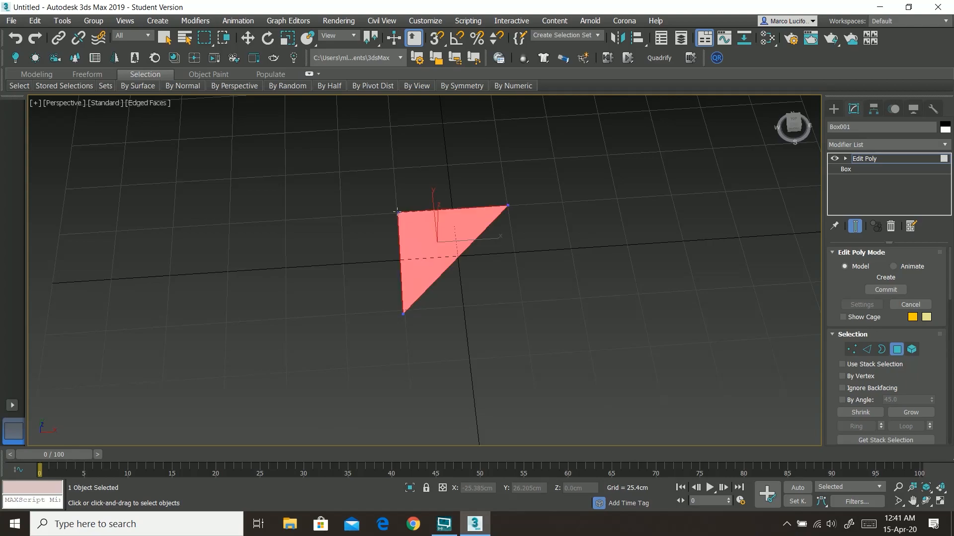
Create a four-sided polygon that shares the triangle's diagonal edge and extends to its lower right
left_click(402, 315)
left_click(510, 394)
left_click(633, 267)
left_click(507, 205)
left_click(404, 313)
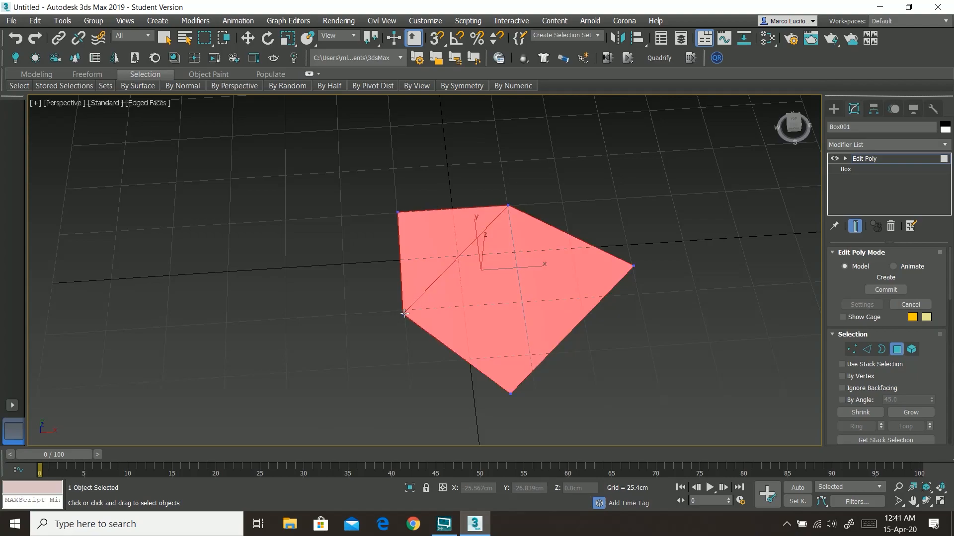
Create a separate five-sided, house-shaped polygon to the upper right of the existing faces
middle_click_drag(613, 221, 539, 251)
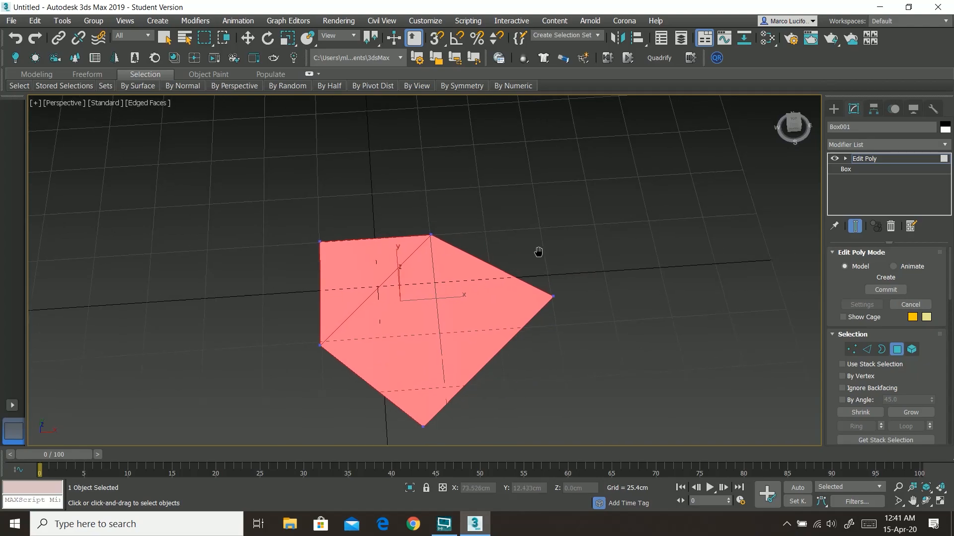
left_click(580, 173)
left_click(577, 242)
left_click(657, 245)
left_click(660, 173)
double_click(621, 142)
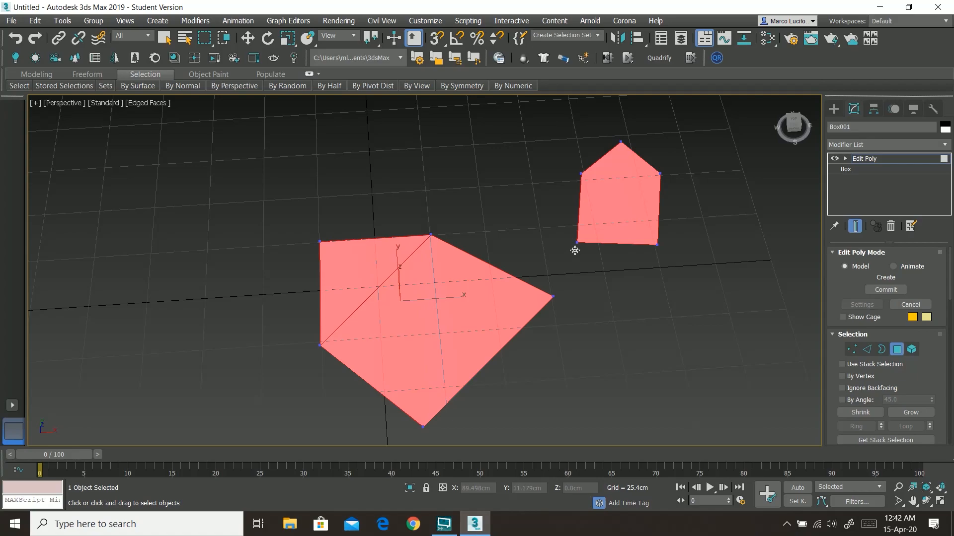
Create a four-sided polygon joining the upper-right edge of the quad to the left edge of the house-shaped polygon
left_click(581, 173)
left_click(431, 235)
left_click(553, 297)
left_click(577, 242)
left_click(581, 173)
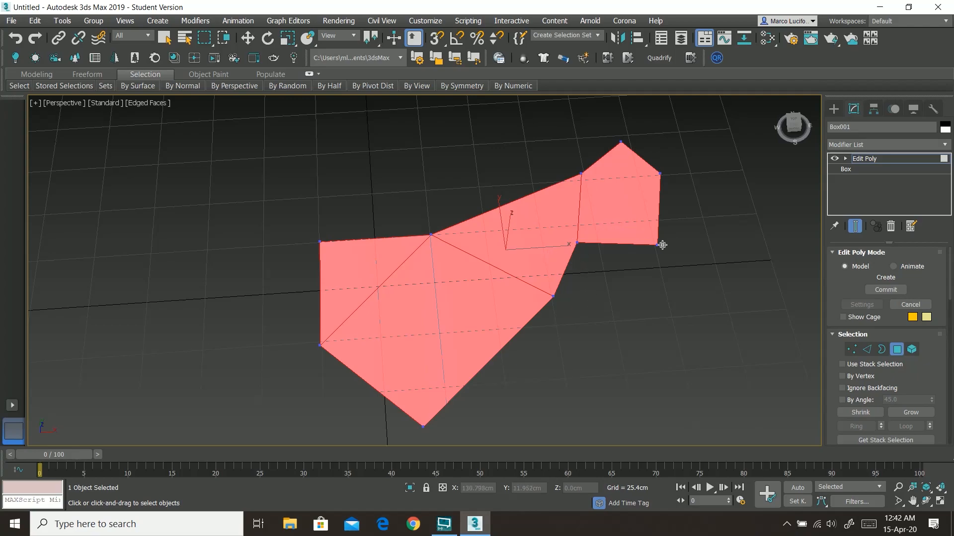
Create a five-sided polygon attached to the right edge of the house-shaped polygon and extending downward
middle_click_drag(666, 277, 606, 194)
left_click(601, 185)
left_click(594, 269)
left_click(687, 276)
left_click(696, 181)
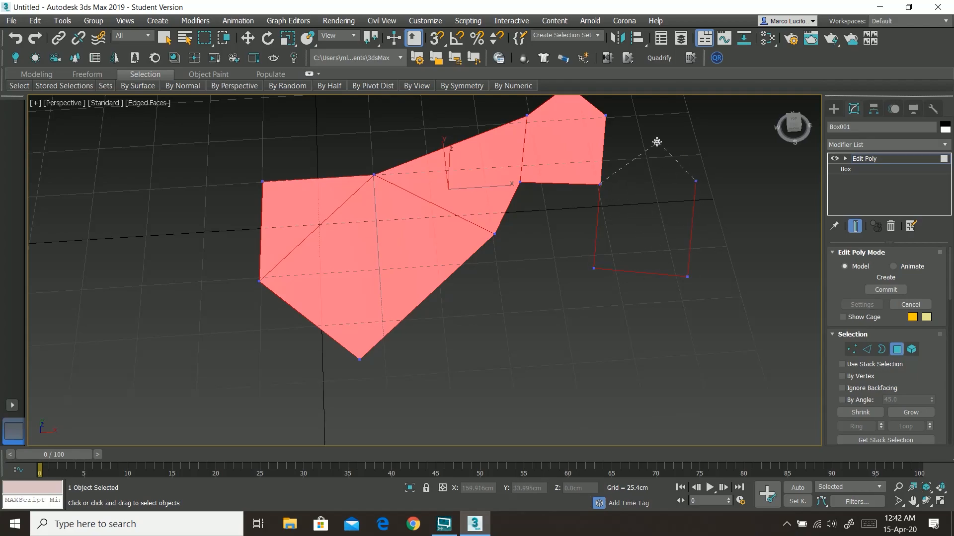
left_click(606, 115)
left_click(600, 185)
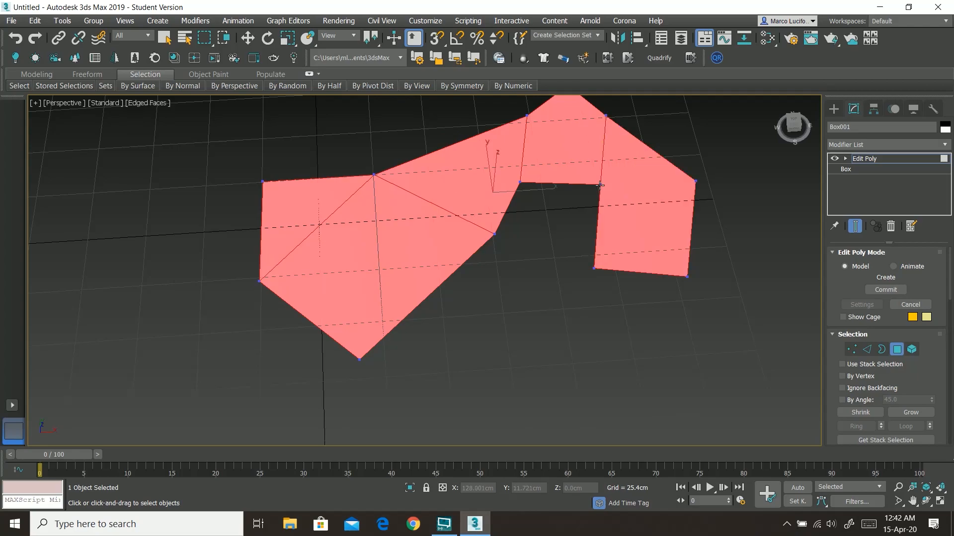
Fill the notch beneath the house-shaped polygon with a new polygon linking the faces on both sides
left_click(600, 185)
left_click(494, 234)
left_click(594, 270)
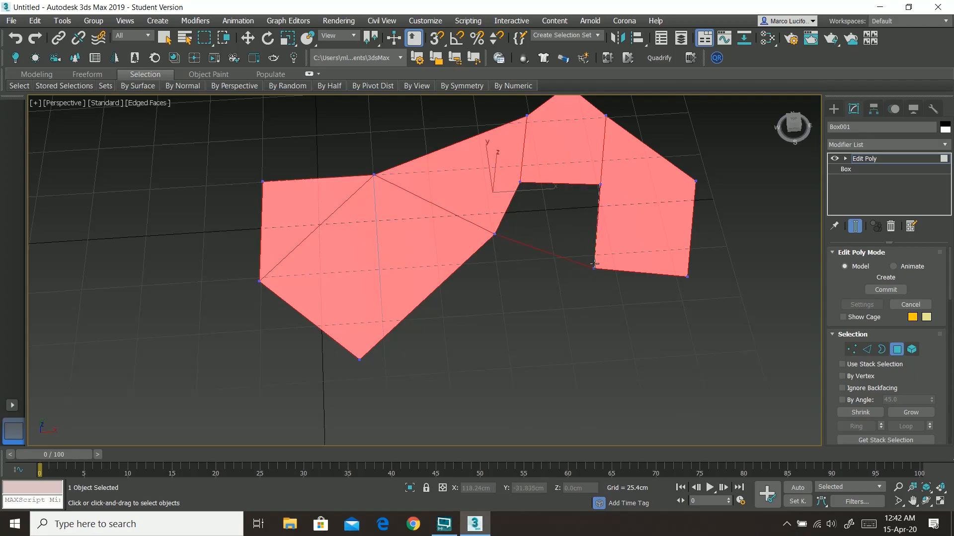
left_click(602, 185)
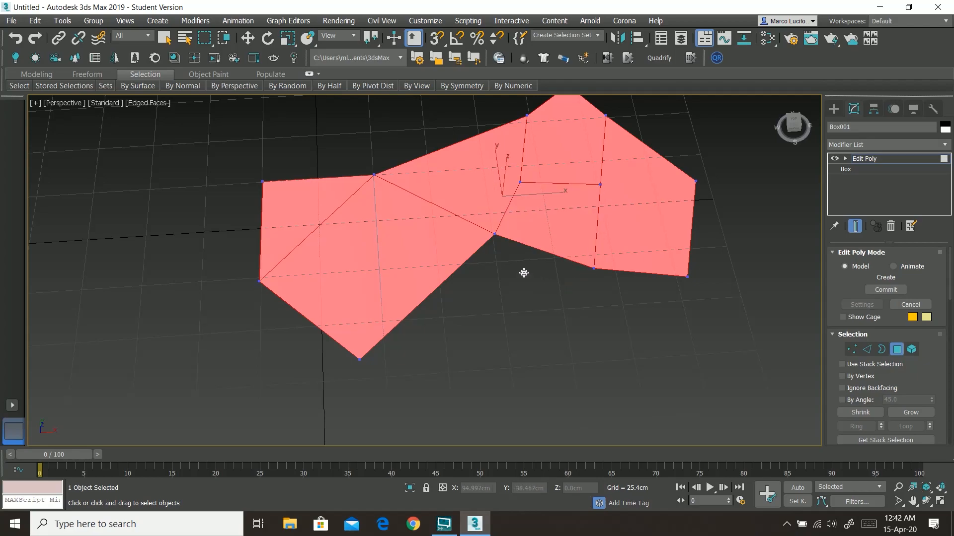
Create a five-sided polygon along the mesh's lower side, attached to the first quad and the filled notch
left_click(493, 235)
left_click(358, 359)
left_click(431, 386)
left_click(547, 336)
left_click(594, 269)
left_click(494, 235)
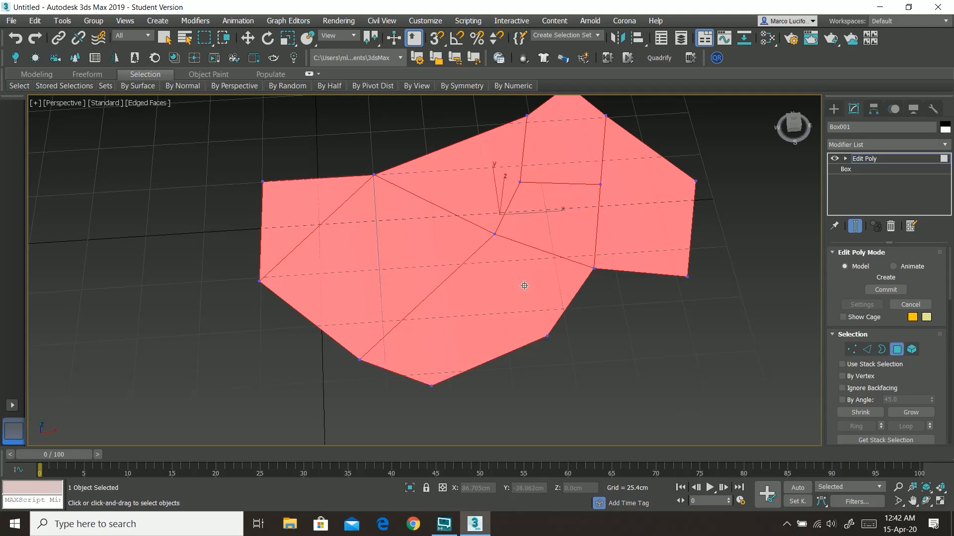
Create a six-sided polygon at the mesh's lower right, attached to the bottom edges of the two neighbouring faces
left_click(594, 269)
left_click(547, 336)
left_click(578, 408)
left_click(676, 417)
left_click(716, 344)
left_click(687, 277)
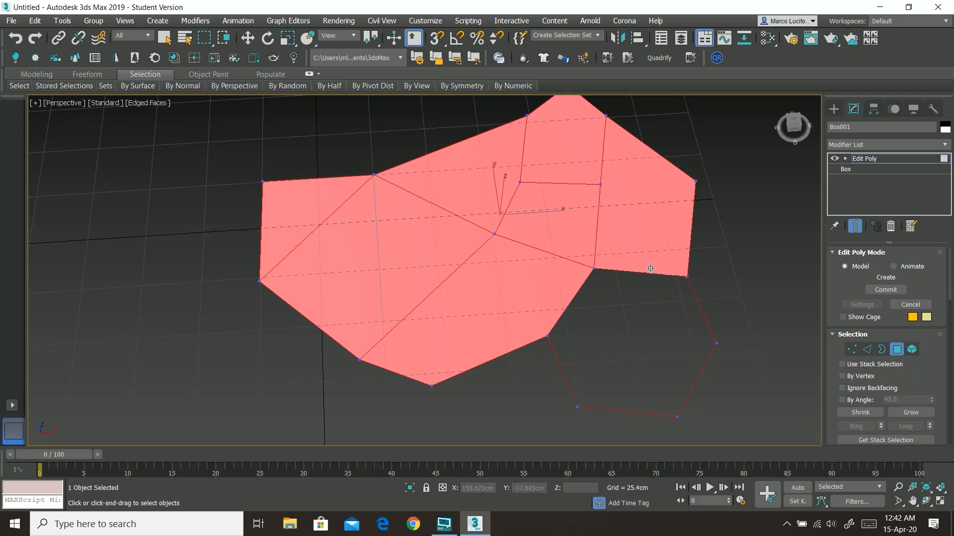
left_click(594, 268)
Create a four-sided polygon in the bottom notch left of the six-sided face and return to the Edit Poly object level
middle_click_drag(611, 295, 559, 251)
left_click(490, 279)
left_click(373, 328)
left_click(435, 366)
left_click(517, 350)
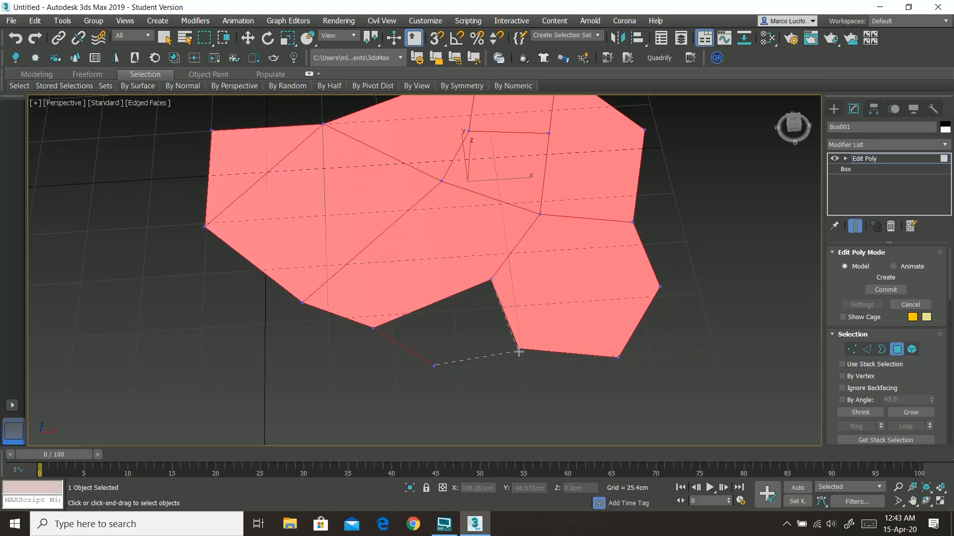
left_click(491, 280)
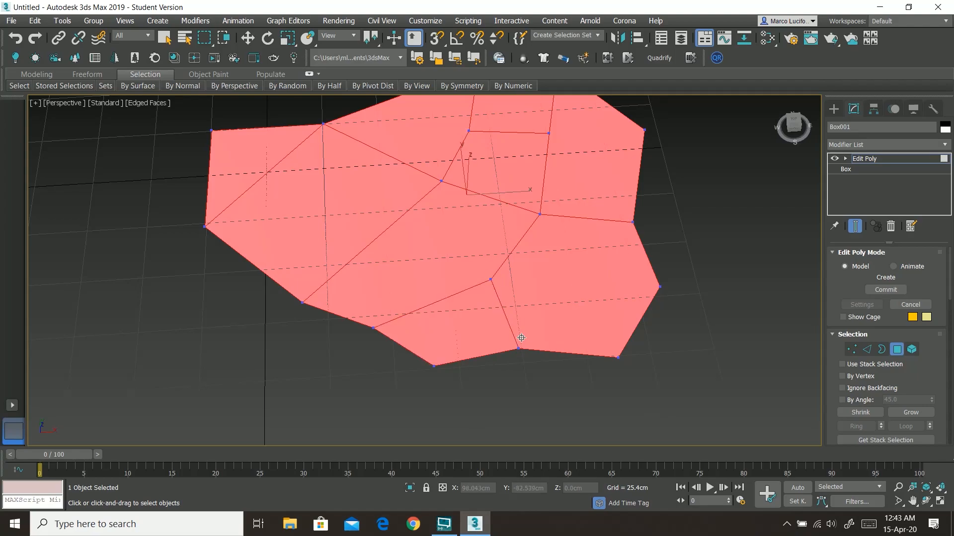
left_click(876, 158)
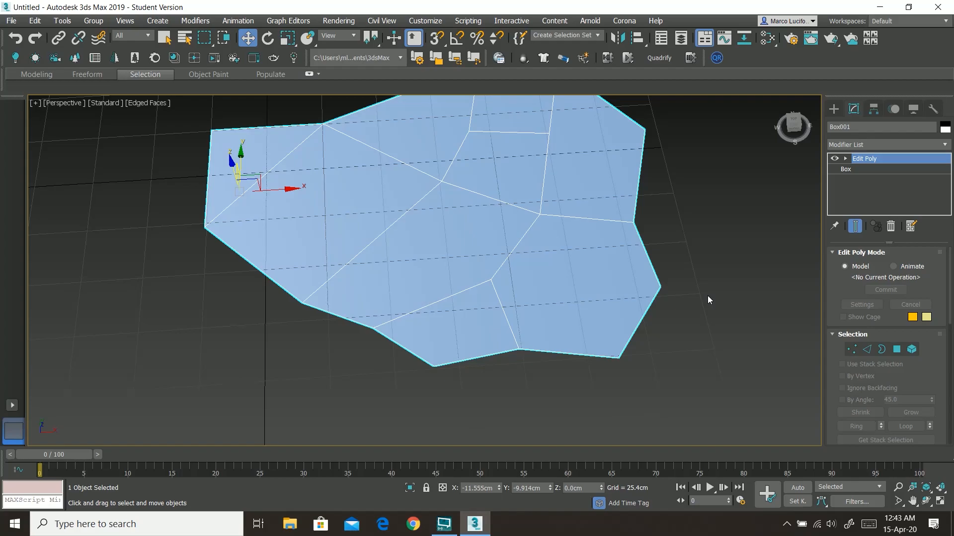
middle_click_drag(662, 313, 616, 233, "alt")
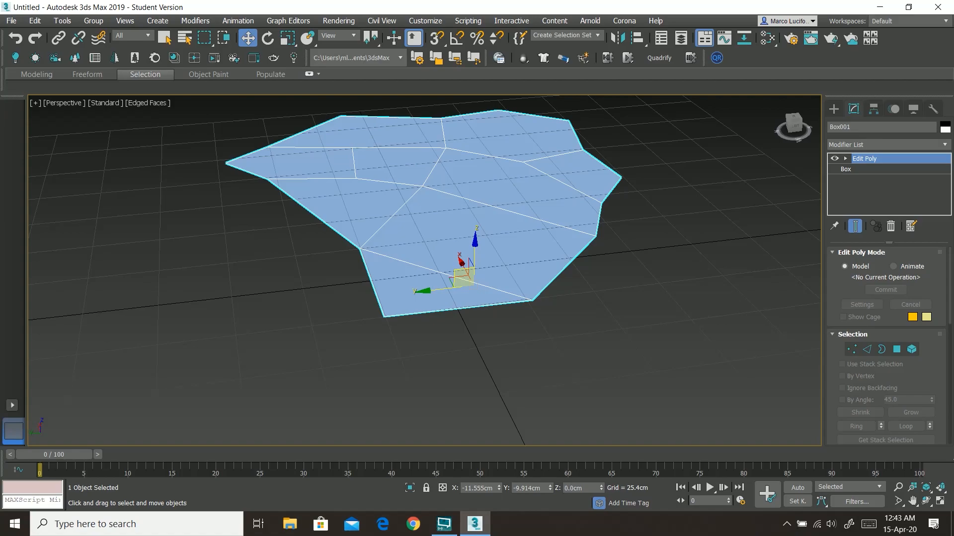
Raise the group of vertices on the mesh's left side, including the shared central vertex, to about 27 cm in Z
left_click(853, 350)
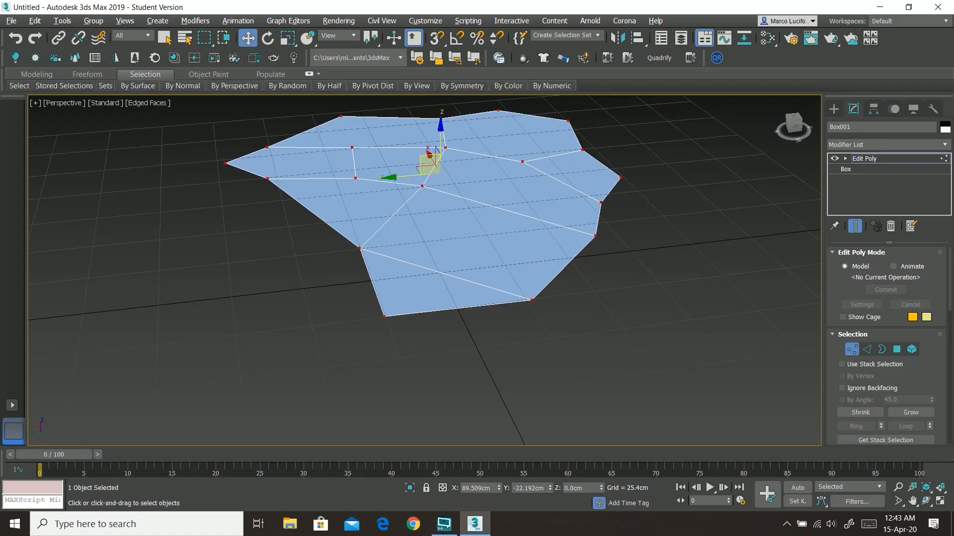
middle_click_drag(362, 198, 398, 197, "alt")
scroll(398, 197, "up", 3)
middle_click_drag(385, 232, 426, 282)
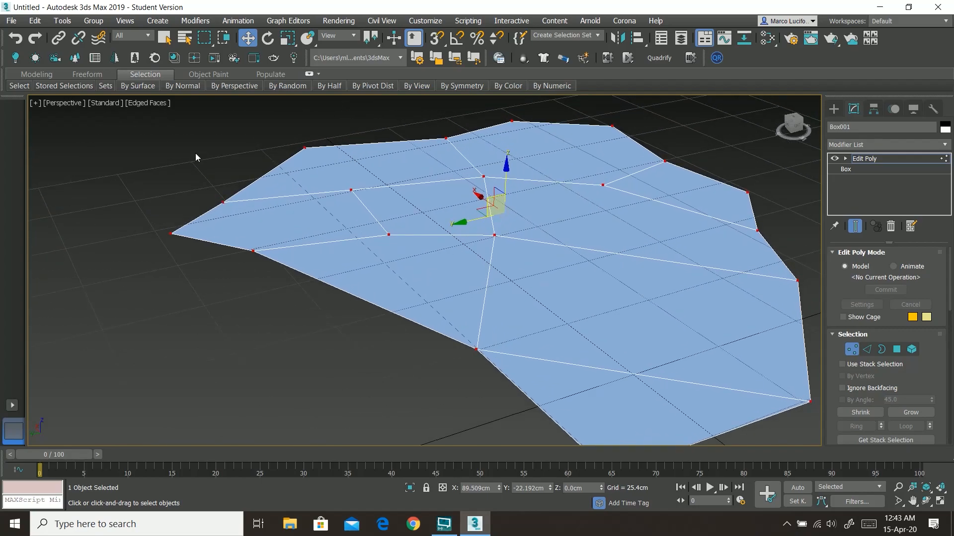
left_click_drag(217, 189, 493, 364)
left_click_drag(344, 172, 361, 129)
right_click(361, 129)
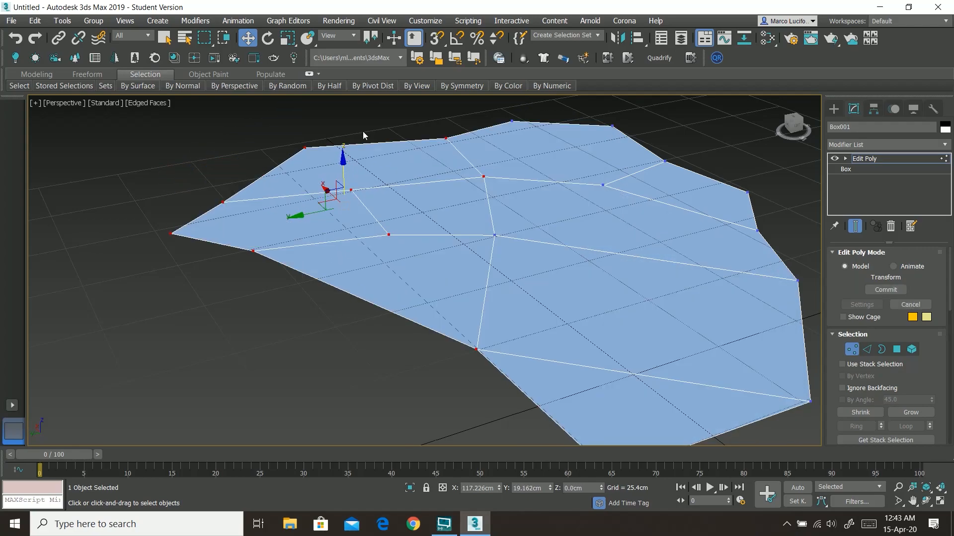
left_click(494, 235, "ctrl")
left_click_drag(357, 169, 357, 89)
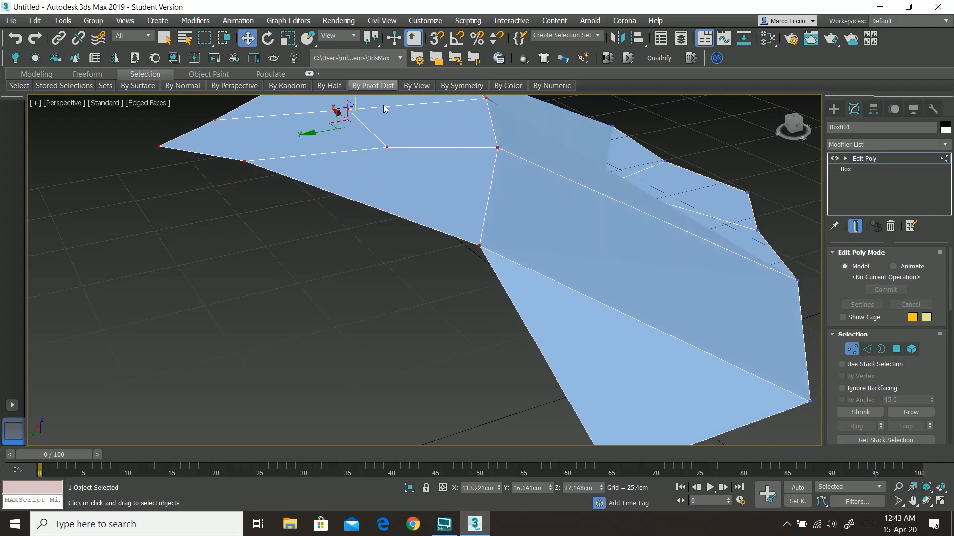
Raise the single low vertex beside the fold to about 11.3 cm in Z
middle_click_drag(695, 335, 538, 322, "alt")
left_click(394, 313)
middle_click_drag(394, 313, 414, 282, "alt")
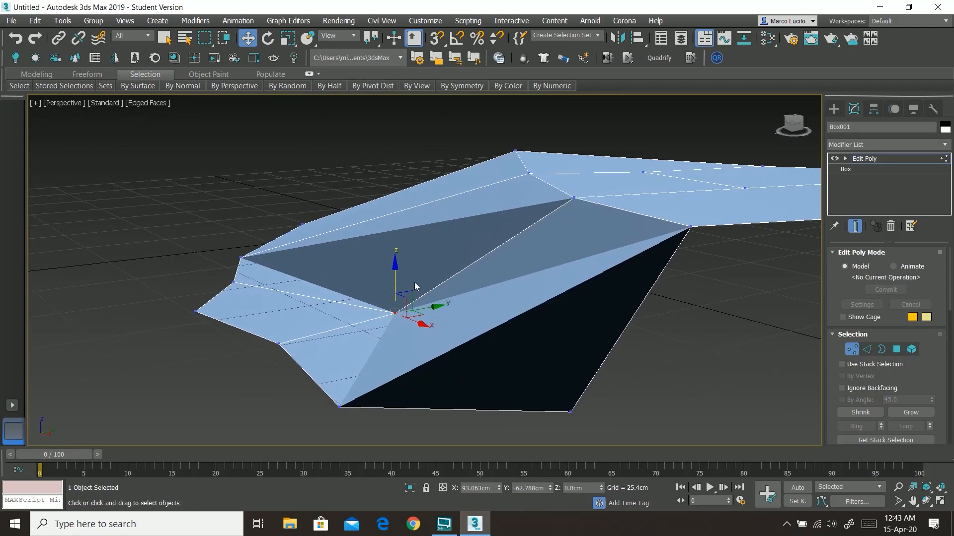
left_click_drag(398, 278, 401, 230)
middle_click_drag(498, 321, 511, 283, "alt")
scroll(291, 285, "down", 5)
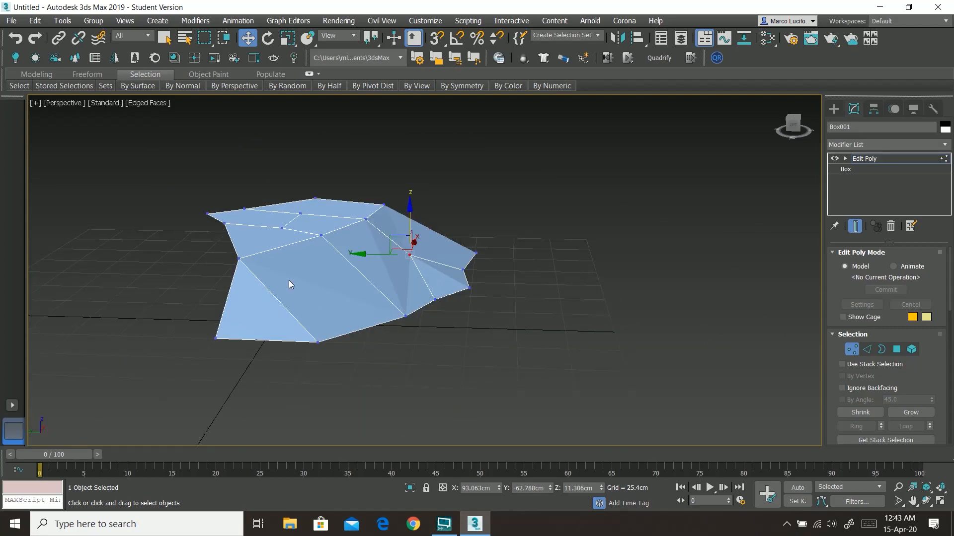
Lower another single vertex of the mesh straight down along Z
middle_click_drag(236, 291, 281, 241, "alt")
left_click(268, 266)
left_click_drag(268, 237, 267, 267)
Raise the outer tip vertex at the raised end of the mesh to about 52.8 cm in Z
middle_click_drag(267, 268, 75, 273, "alt")
left_click(482, 326)
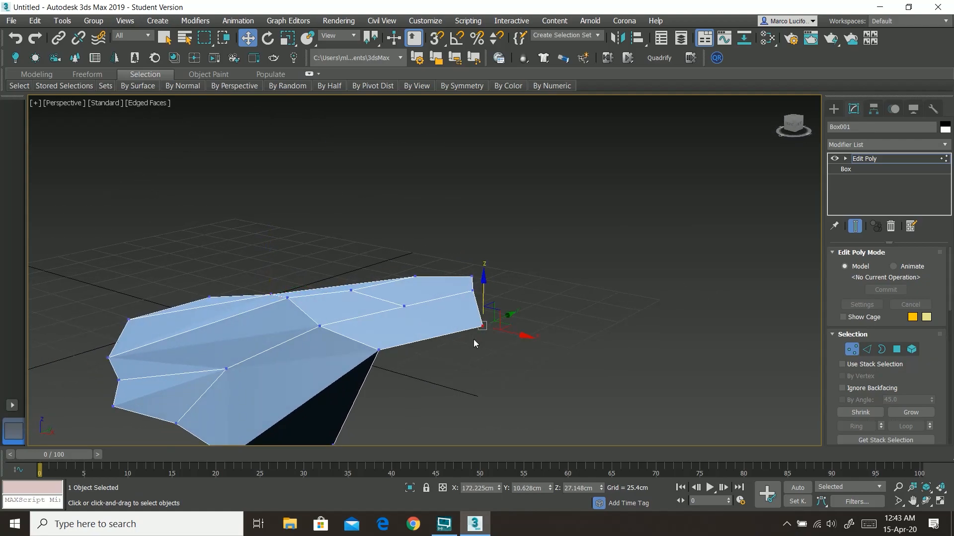
left_click_drag(483, 303, 475, 236)
mouse_move(475, 235)
middle_mouse_down("alt")
mouse_move(454, 216)
mouse_move(400, 206)
mouse_move(347, 221)
mouse_move(331, 231)
mouse_move(328, 279)
mouse_move(392, 286)
mouse_move(472, 256)
mouse_move(472, 245)
middle_mouse_up("alt")
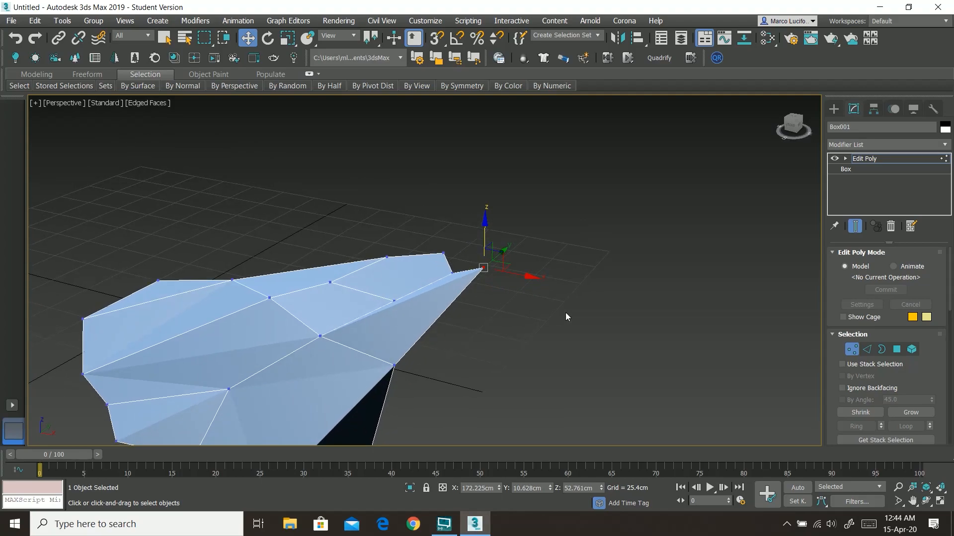
Return to the Edit Poly object level and apply a Shell modifier to the mesh
left_click(880, 160)
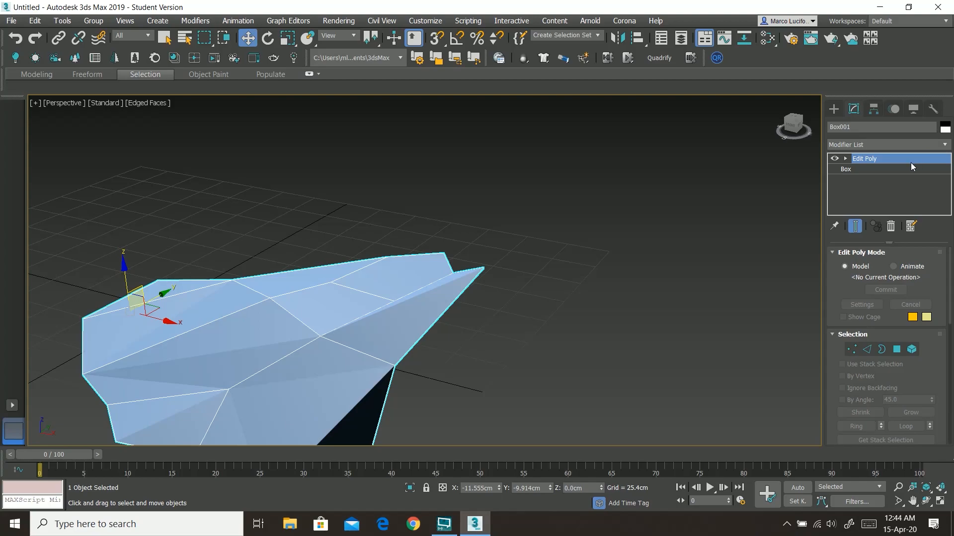
left_click(948, 146)
left_click_drag(950, 176, 944, 394)
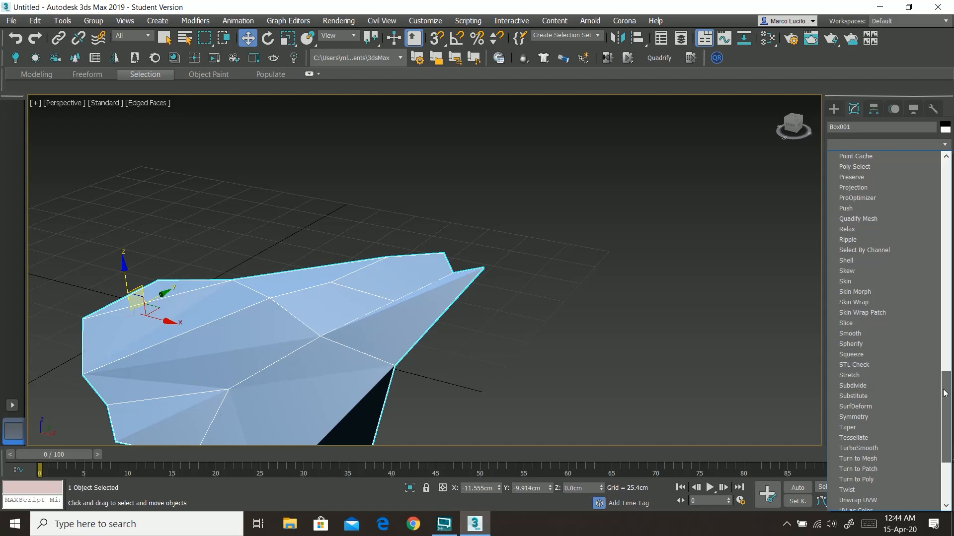
left_click(901, 262)
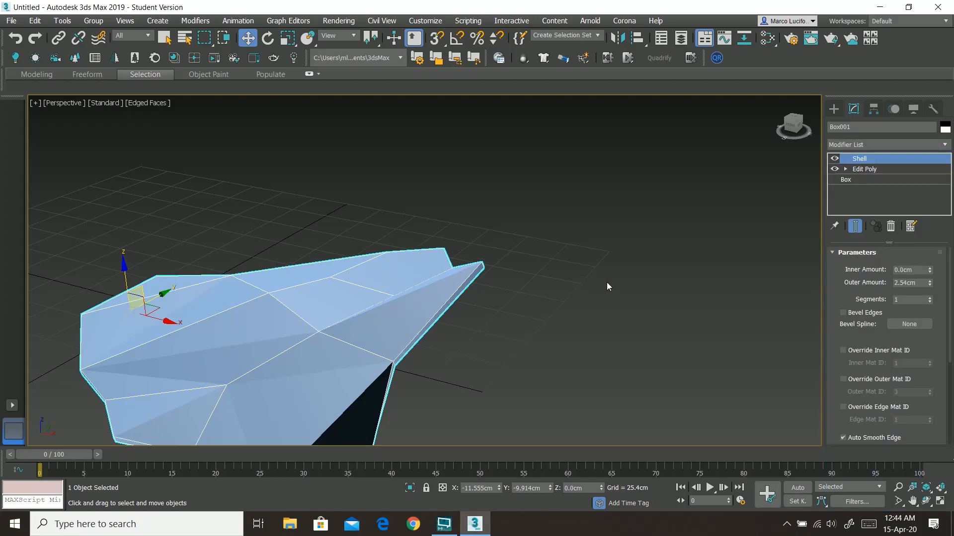
Set the Shell's outer amount to 4.623 cm and examine the thickened mesh
middle_click_drag(606, 289, 455, 276, "alt")
scroll(372, 259, "up", 2)
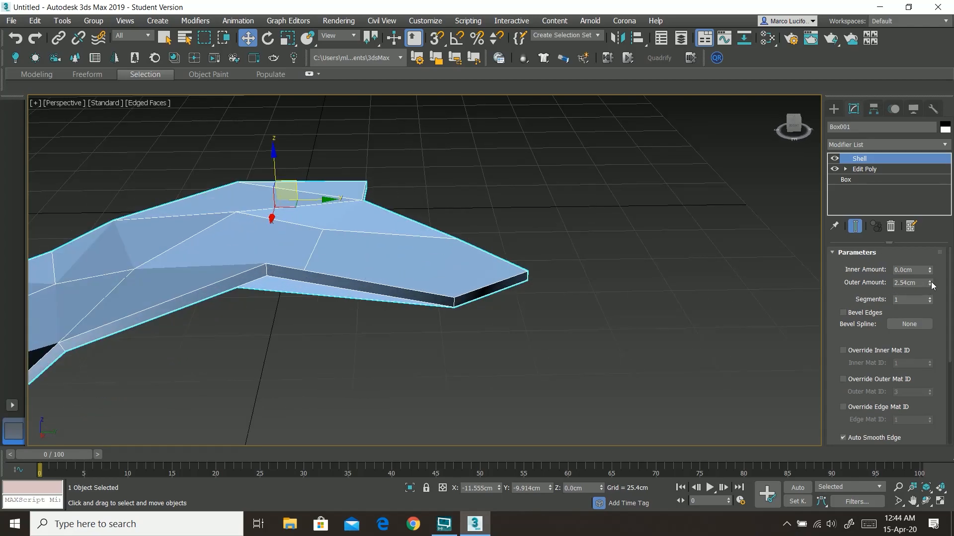
left_click_drag(930, 284, 237, 308)
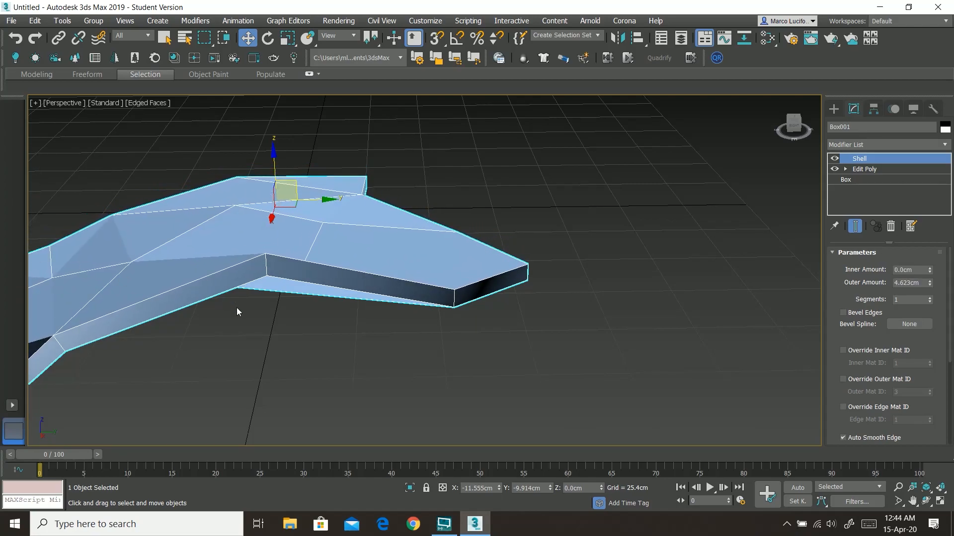
middle_click_drag(269, 275, 324, 287, "alt")
scroll(333, 271, "down", 3)
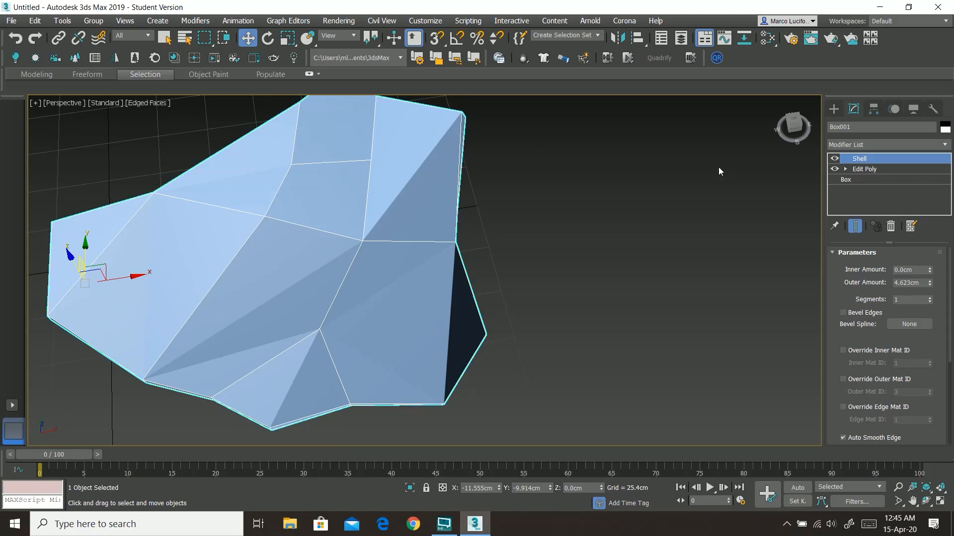
Delete the mesh and create a new box about 38.8 cm long, 36.2 cm wide and 27.7 cm high
key("Delete")
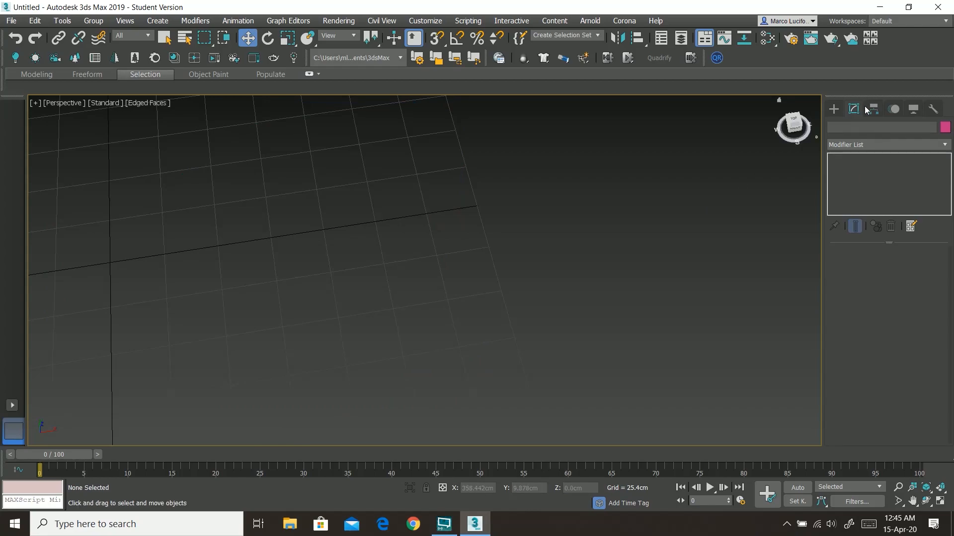
left_click(835, 111)
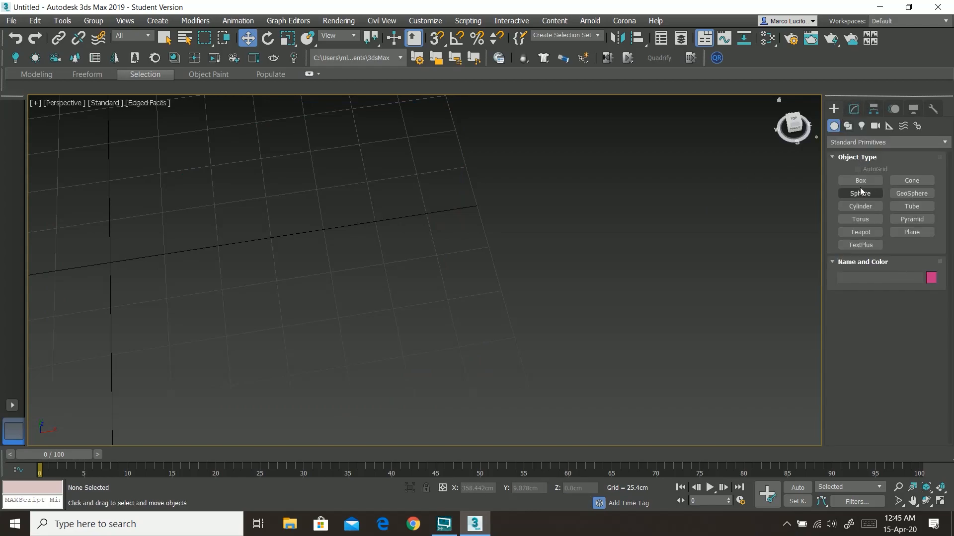
left_click(861, 180)
left_click_drag(254, 250, 342, 308)
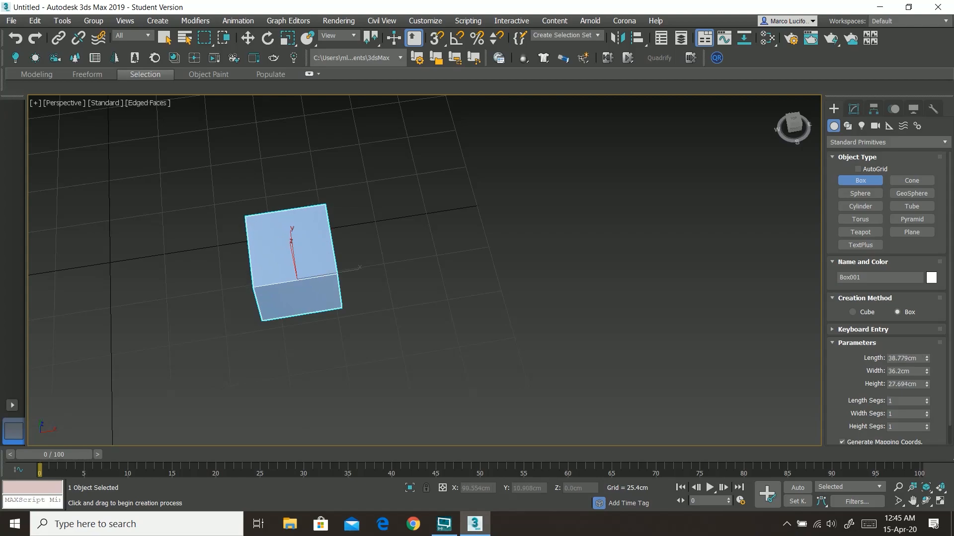
Apply an Edit Poly modifier to the new box
left_click(854, 109)
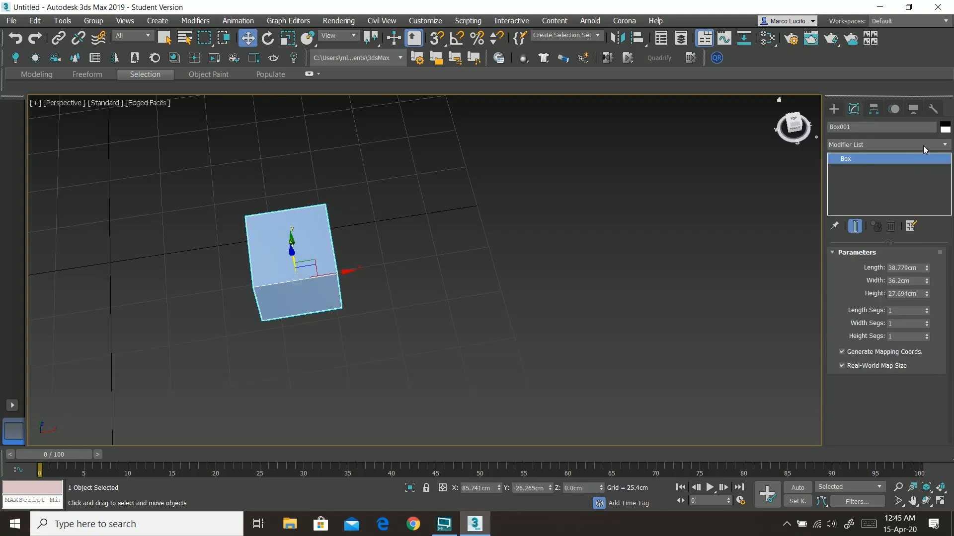
left_click(945, 144)
scroll(949, 258, "down", 1)
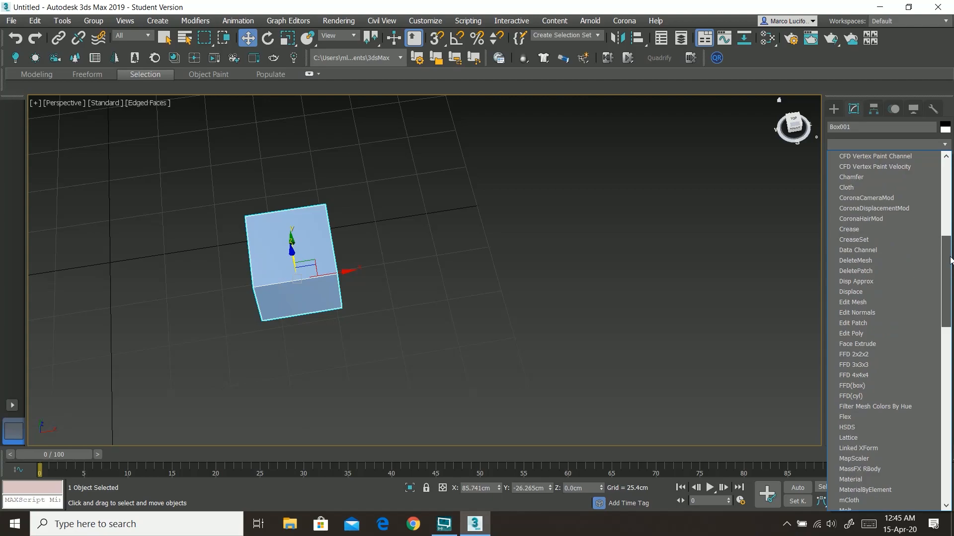
left_click(896, 334)
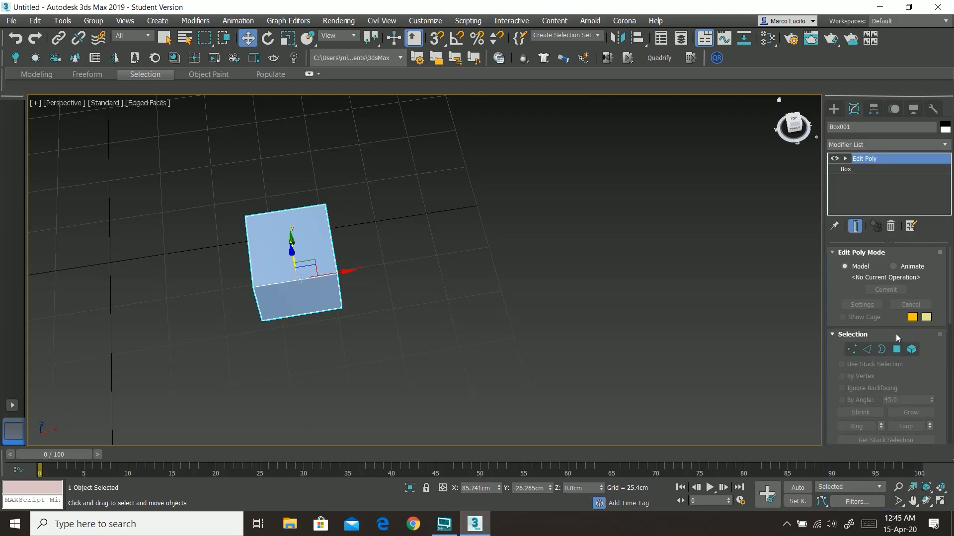
At the polygon level, use Create to draw a separate four-sided polygon on the grid beside the box
left_click(898, 349)
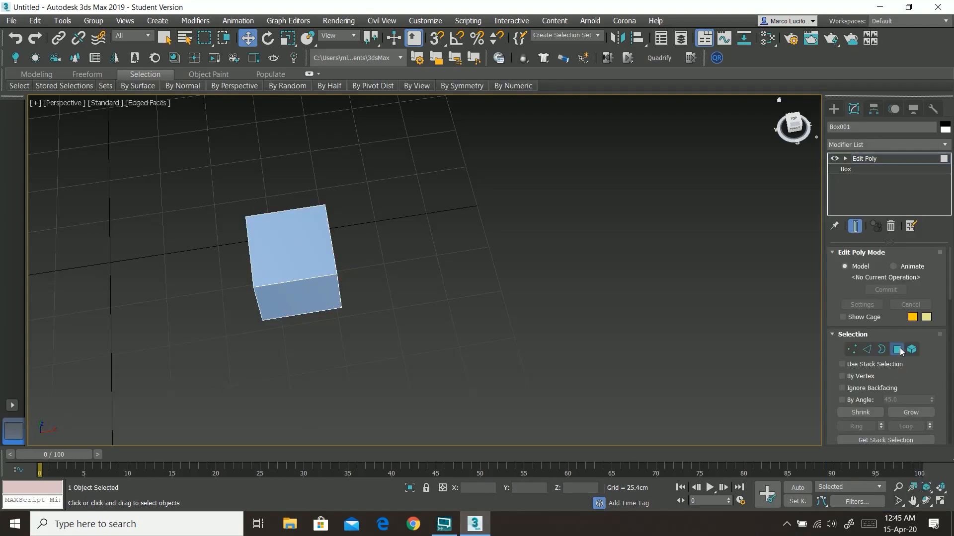
right_click(443, 279)
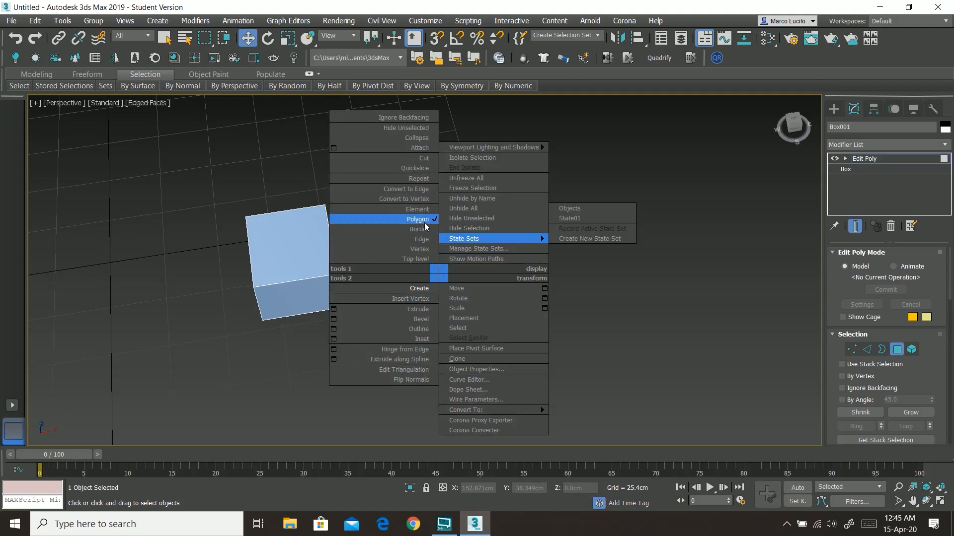
left_click(424, 288)
left_click(410, 249)
left_click(421, 311)
left_click(493, 304)
left_click(479, 237)
left_click(409, 248)
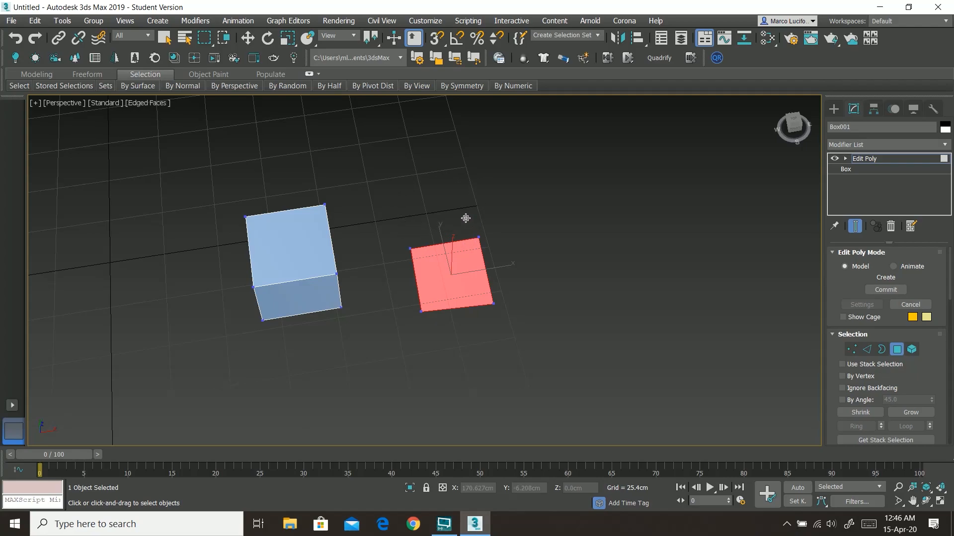
Create a second four-sided polygon attached to the first polygon's rear edge
left_click(410, 247)
left_click(460, 172)
left_click(389, 184)
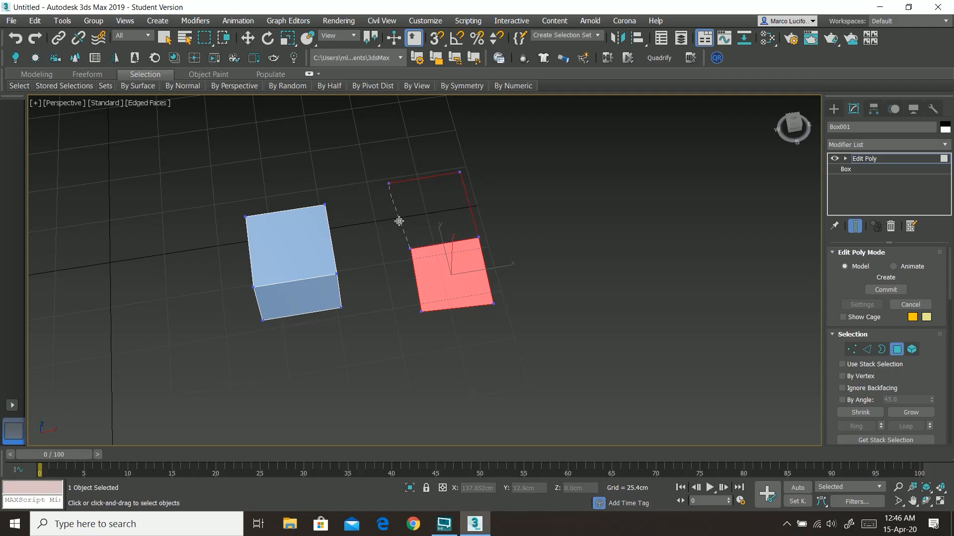
left_click(410, 248)
Create a detached four-sided polygon on the far side of the two joined quads from the box
middle_click_drag(517, 218, 447, 217)
left_click(473, 166)
left_click(483, 229)
left_click(553, 221)
left_click(540, 157)
left_click(471, 167)
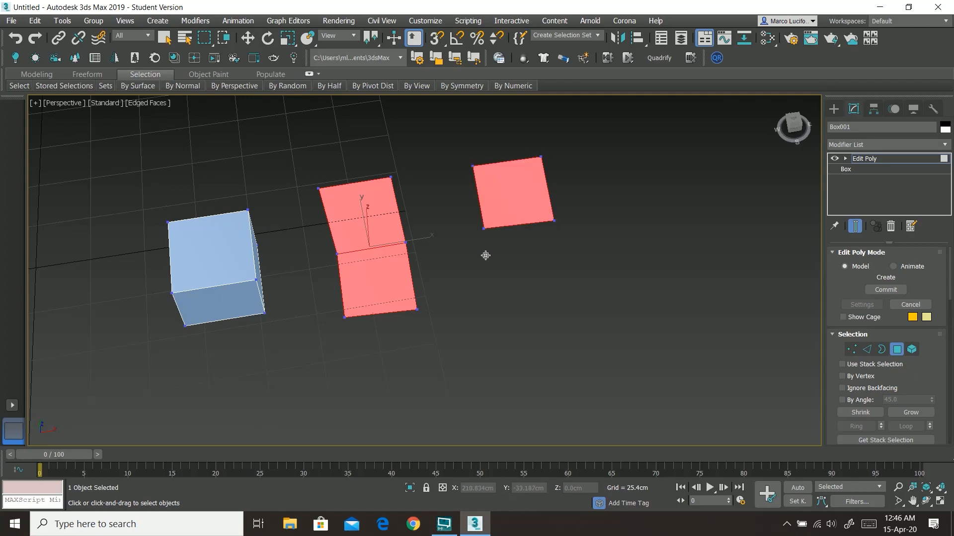
Create a slanted four-sided polygon linking the detached quad's front edge to the first quad's nearest front corner
left_click(484, 230)
left_click(416, 309)
left_click(489, 328)
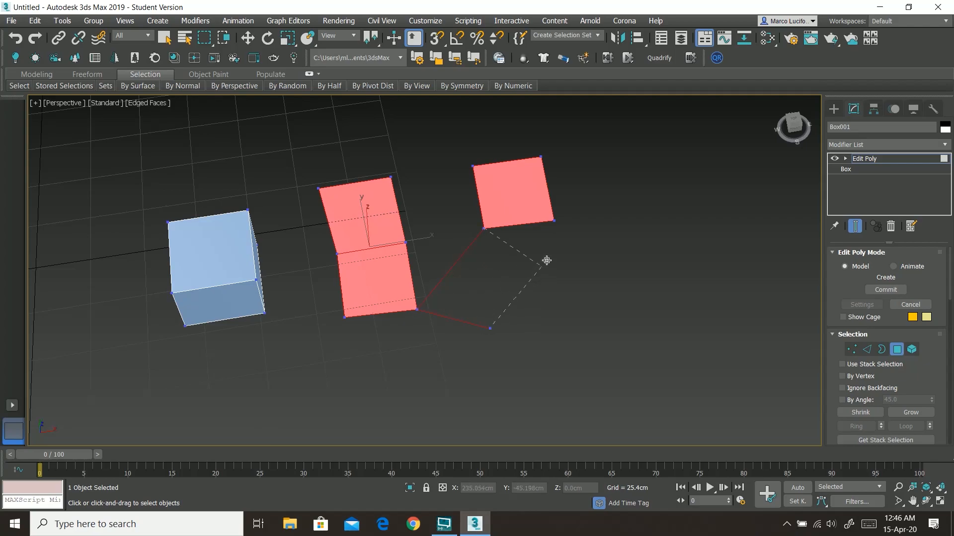
left_click(555, 221)
left_click(483, 229)
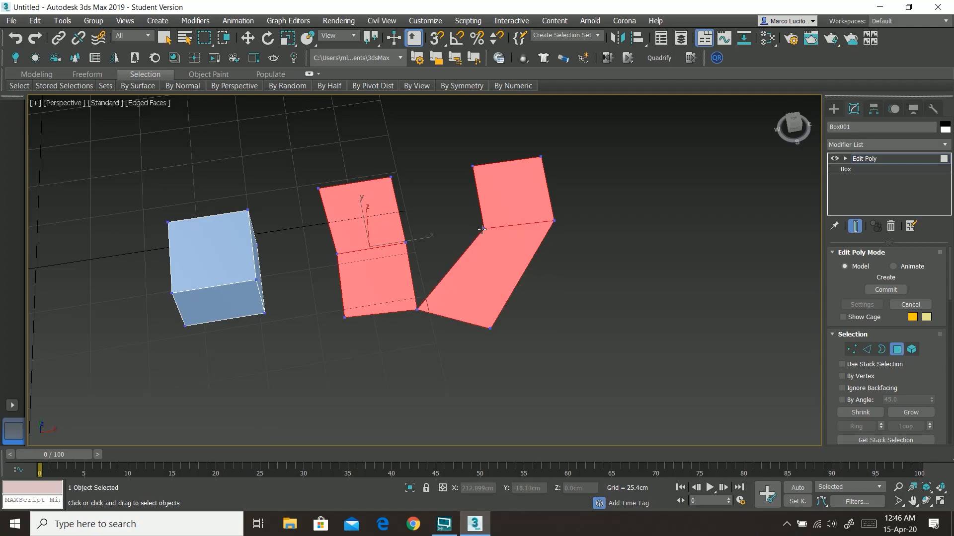
Bridge the gap between the two rear quads with a four-sided polygon
left_click(472, 166)
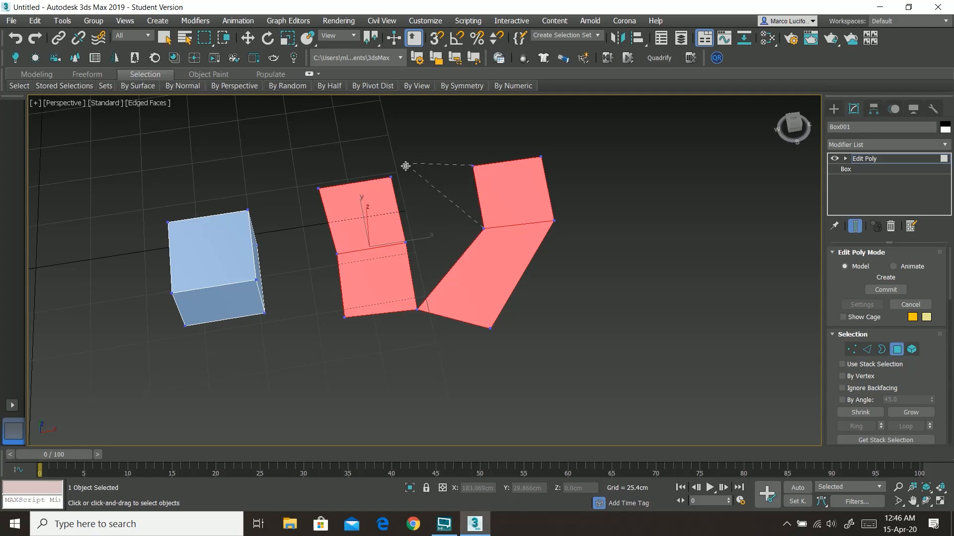
left_click(406, 243)
left_click(485, 229)
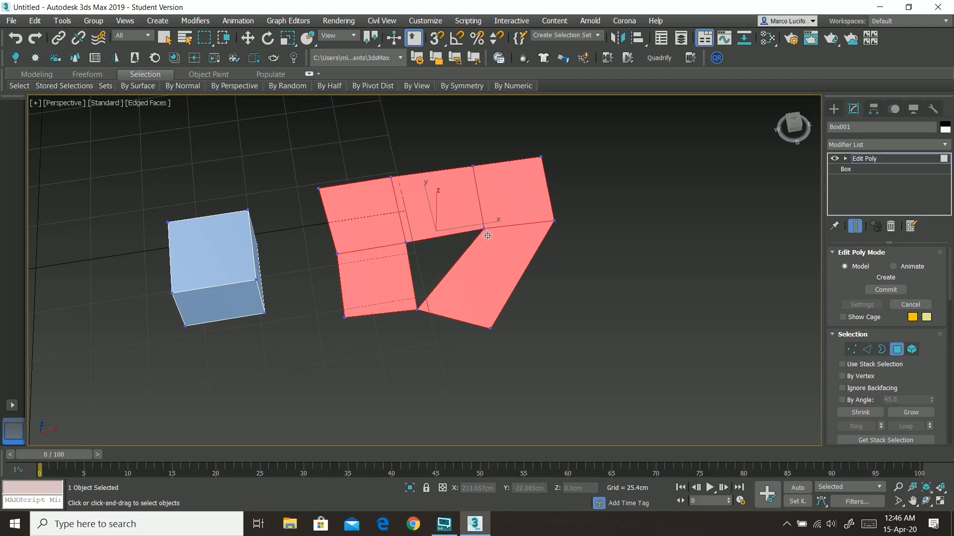
Fill the triangular hole between the bridging face, the first quad and the slanted face with a three-sided polygon
left_click(484, 228)
left_click(405, 243)
left_click(416, 310)
left_click(485, 229)
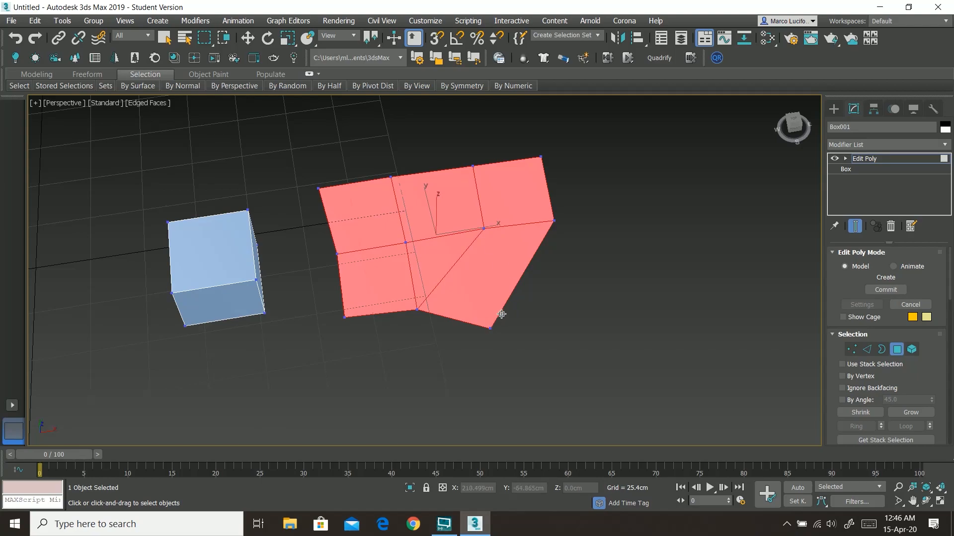
Create a ten-sided polygon with a zigzag outer edge, attached to the slanted face's outer edge
left_click(490, 327)
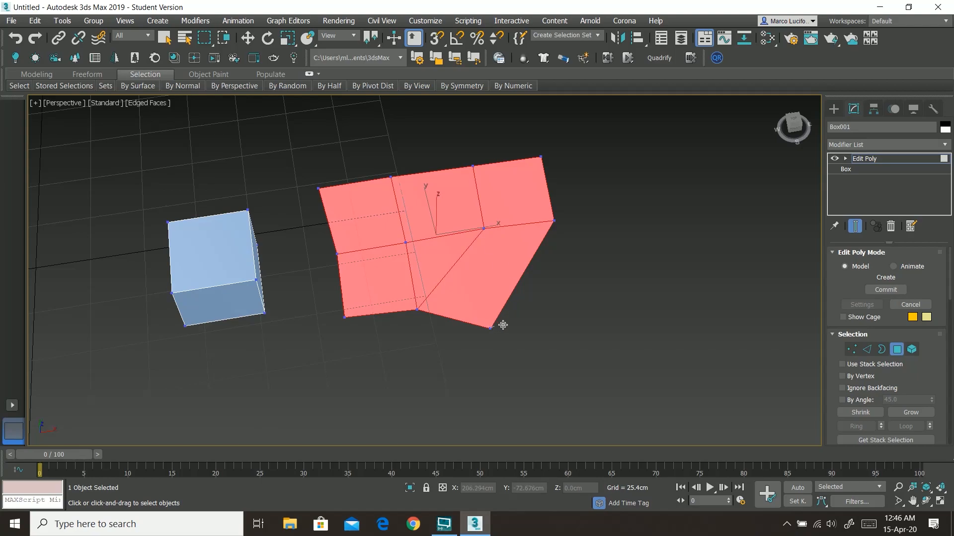
left_click(647, 304)
left_click(638, 267)
left_click(659, 252)
left_click(628, 242)
left_click(649, 225)
left_click(623, 217)
left_click(639, 199)
left_click(609, 193)
left_click(553, 222)
left_click(492, 328)
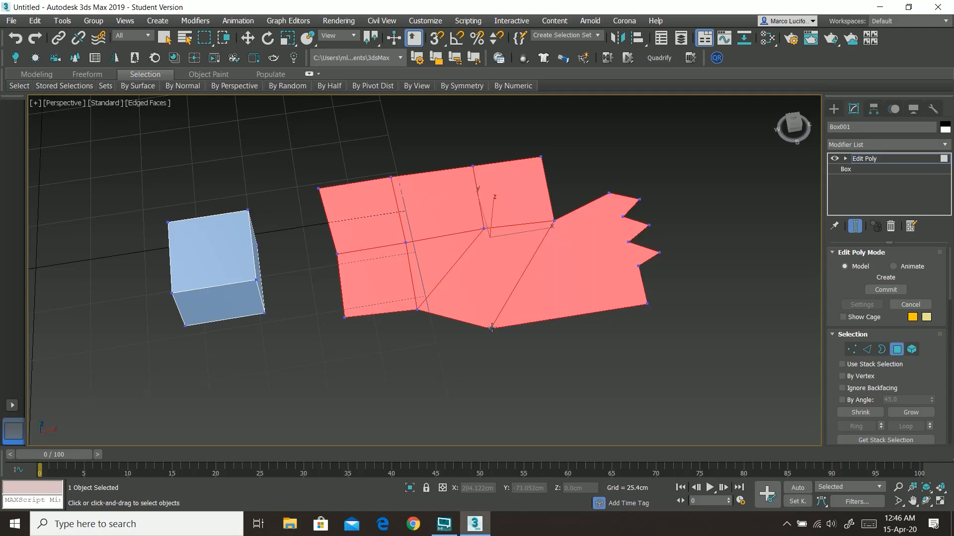
Fill the notch between the rear corner quad and the zigzag face with a triangular polygon
middle_click_drag(557, 249, 493, 286)
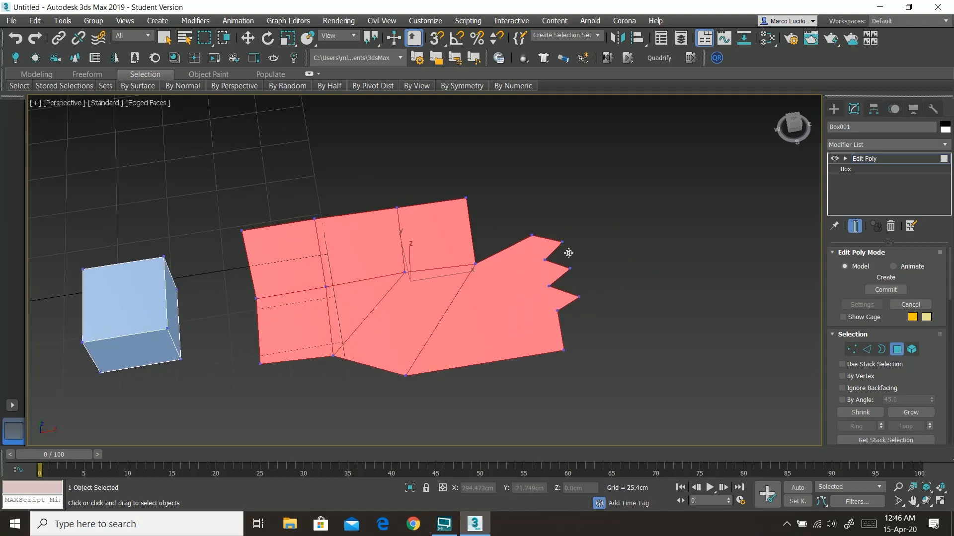
scroll(568, 253, "up", 3)
left_click(413, 169)
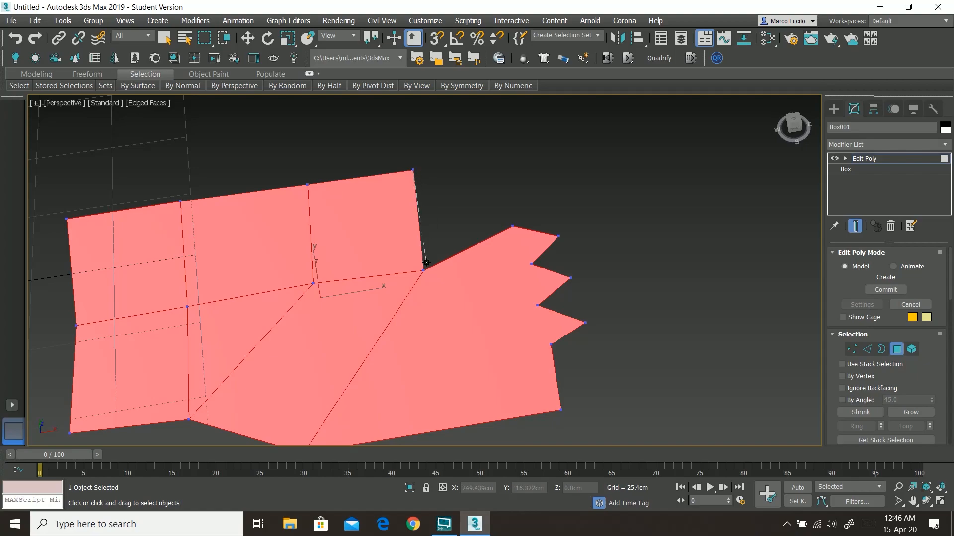
left_click(514, 227)
left_click(413, 170)
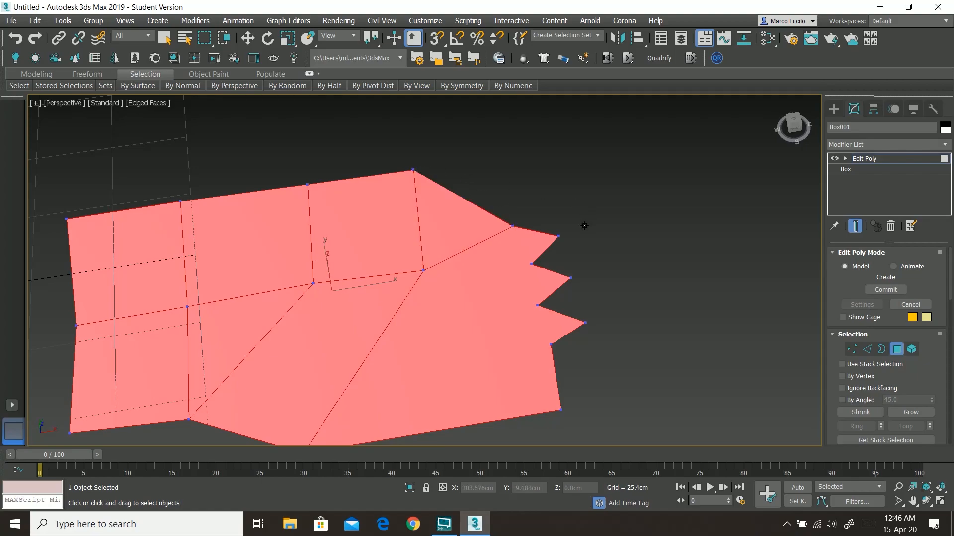
Fill the two upper notches of the zigzag outer edge with triangular polygons
left_click(531, 263)
left_click(571, 277)
left_click(559, 236)
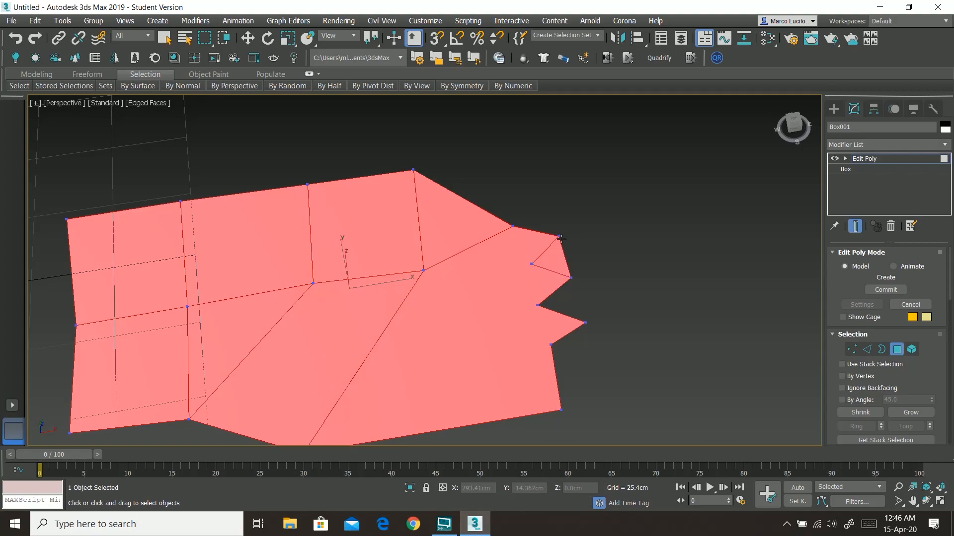
left_click(570, 278)
left_click(537, 305)
left_click(585, 323)
left_click(571, 277)
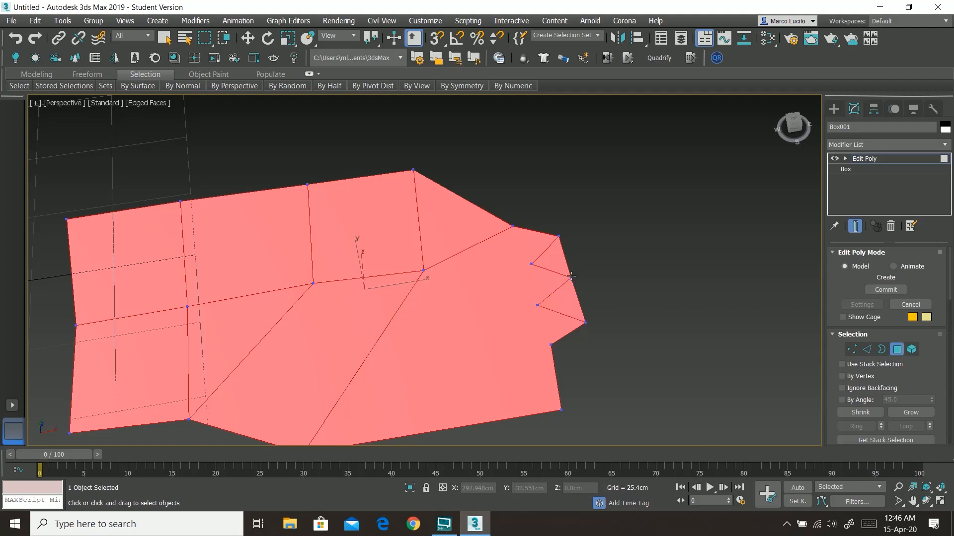
Fill the lowest zigzag notch with a four-sided polygon extending past the outer edge, and leave polygon editing
left_click(551, 345)
left_click(562, 409)
left_click(603, 403)
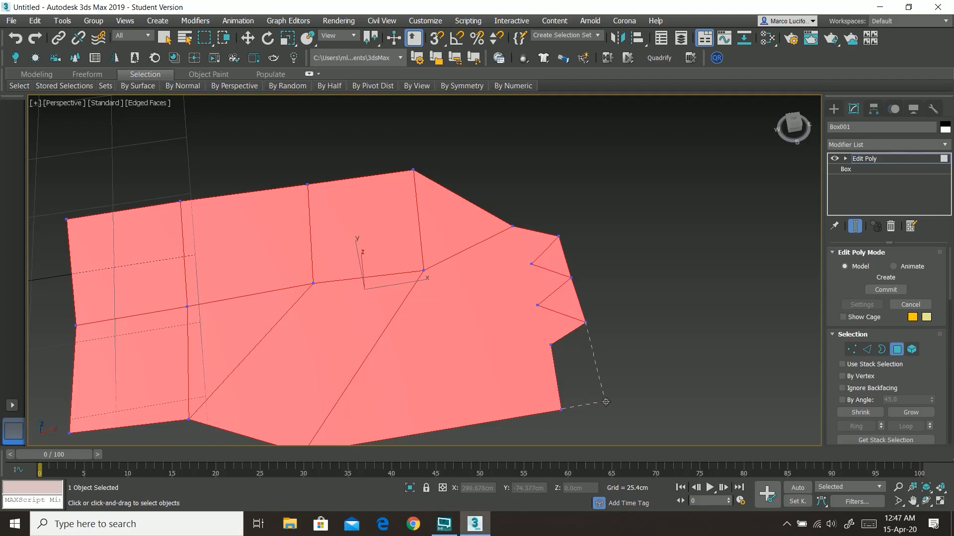
left_click(585, 323)
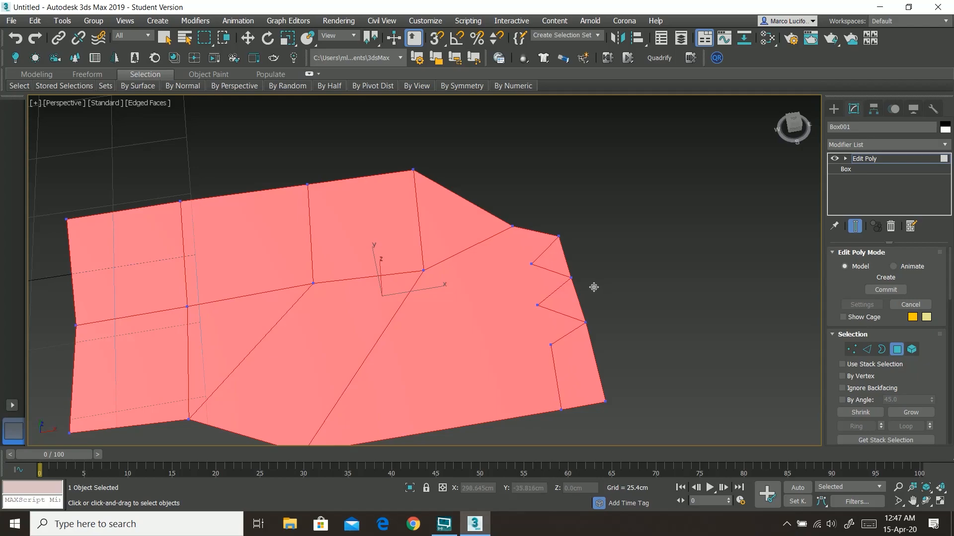
left_click(884, 161)
key("w")
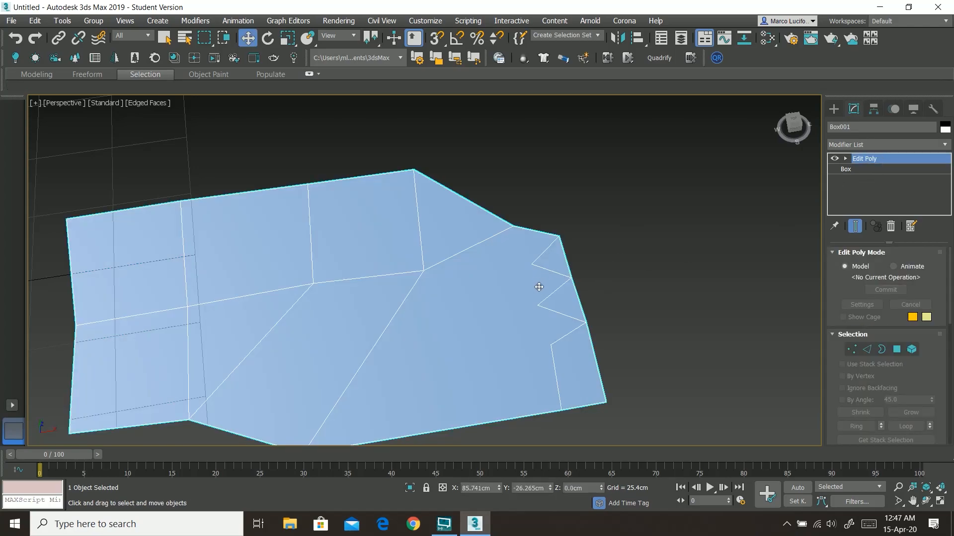
Delete all polygons of the original cube beside the connected flat mesh and leave polygon editing
middle_click_drag(479, 334, 475, 305, "alt")
left_click(897, 349)
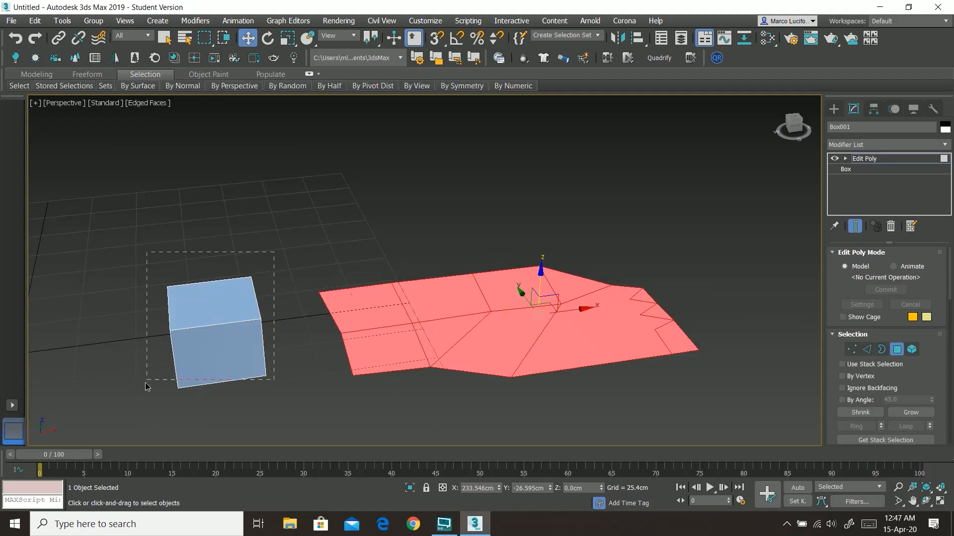
left_click_drag(146, 385, 171, 380)
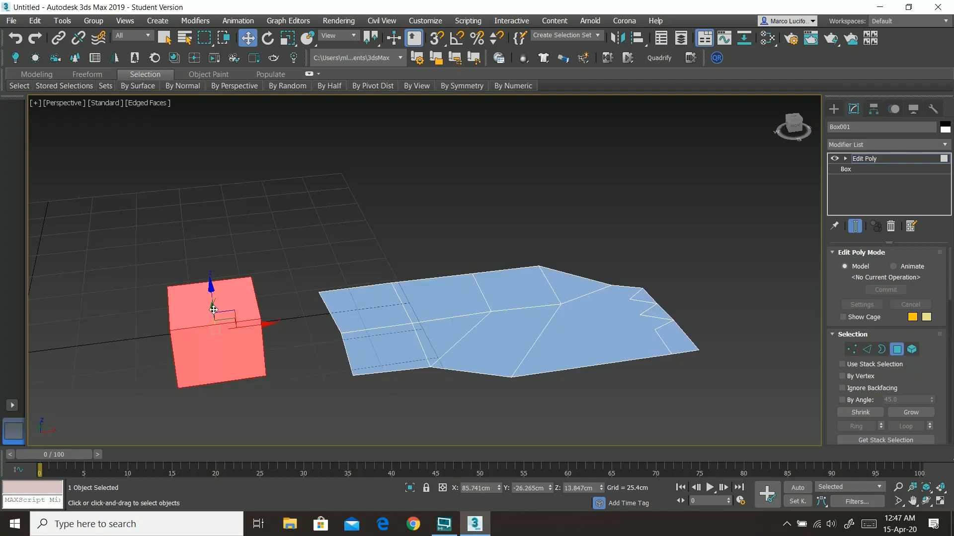
key("Delete")
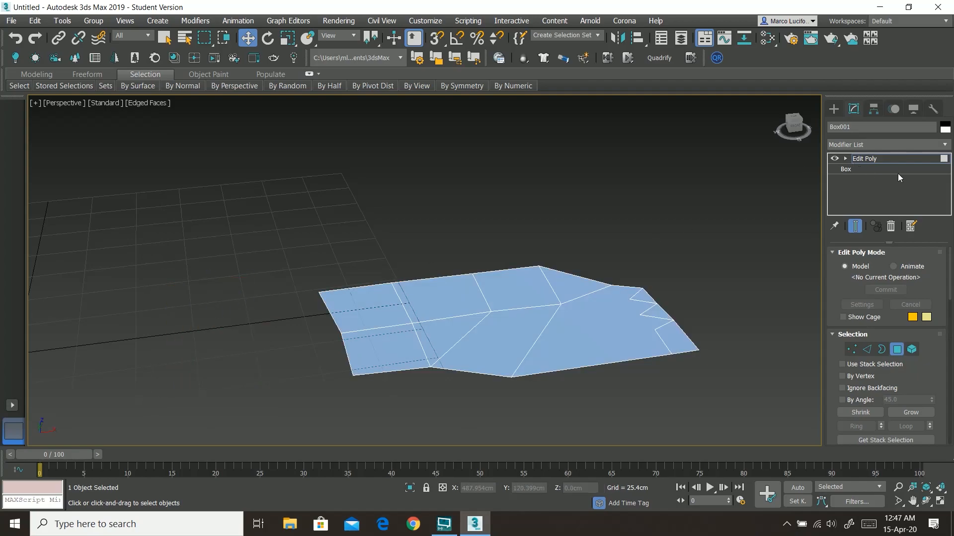
left_click(902, 159)
Add a Shell modifier to the flat mesh and set its outer amount to 7.01 cm
middle_click_drag(494, 334, 469, 340, "alt")
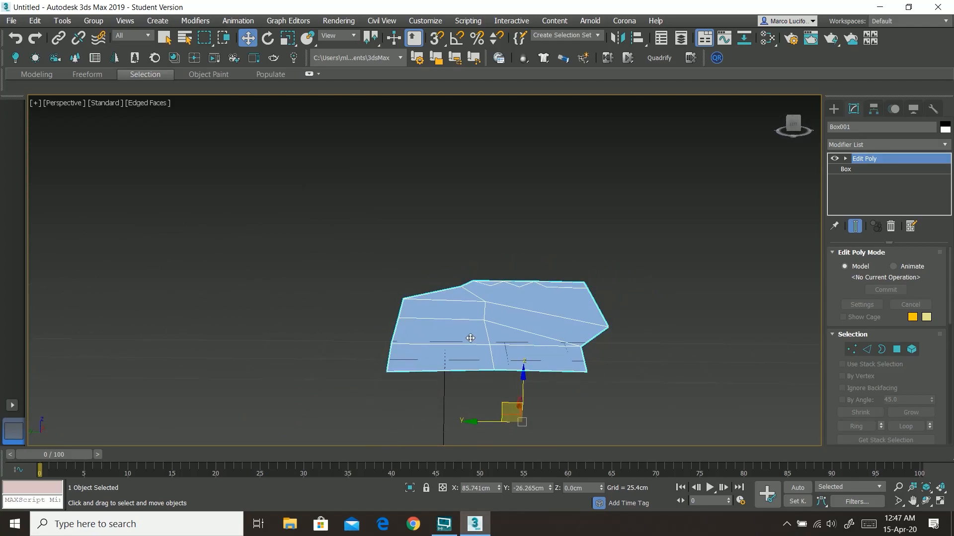
scroll(497, 377, "up", 3)
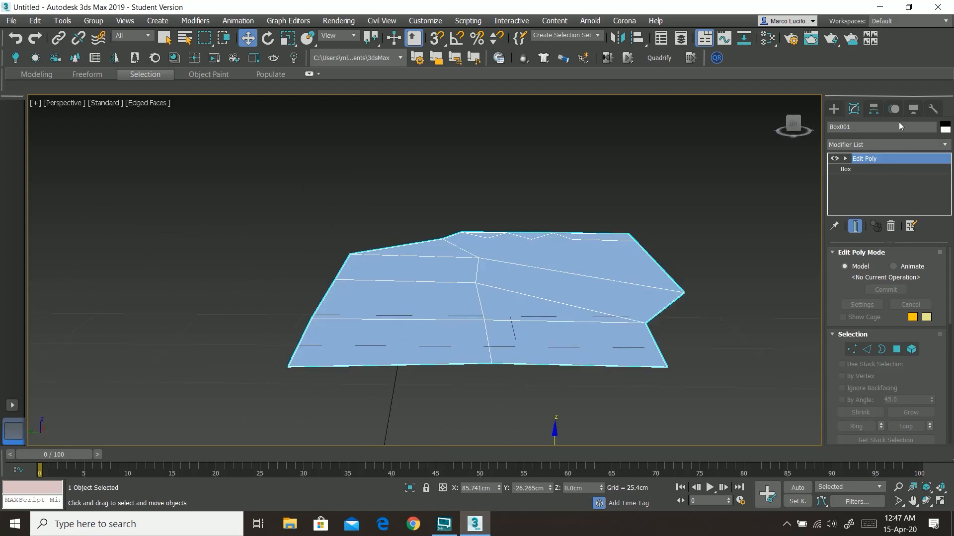
left_click(946, 145)
left_click_drag(945, 191, 945, 403)
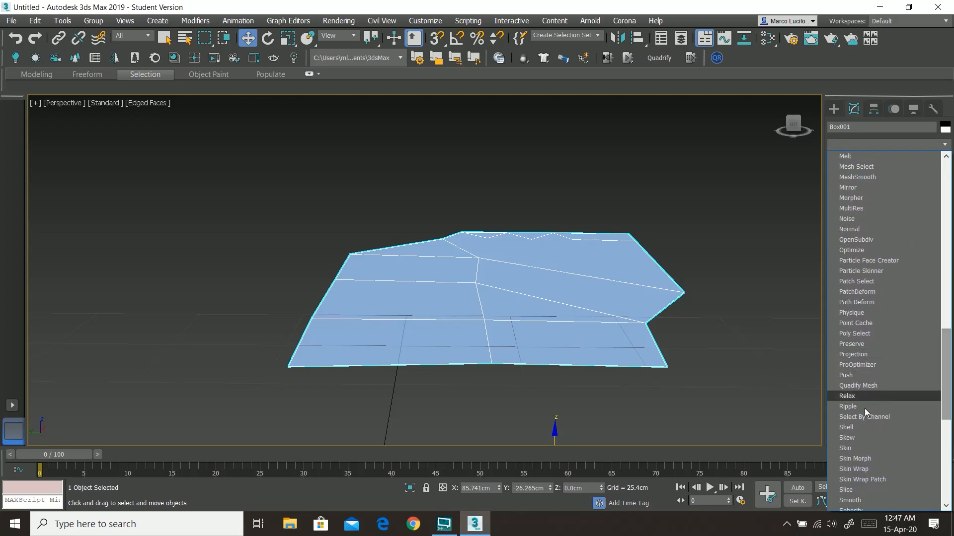
left_click(859, 424)
left_click_drag(932, 285, 194, 243)
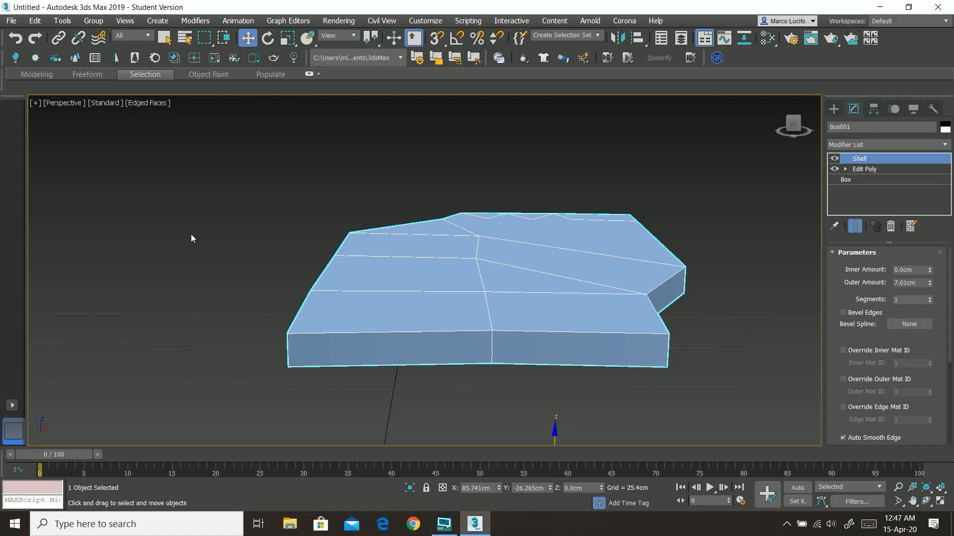